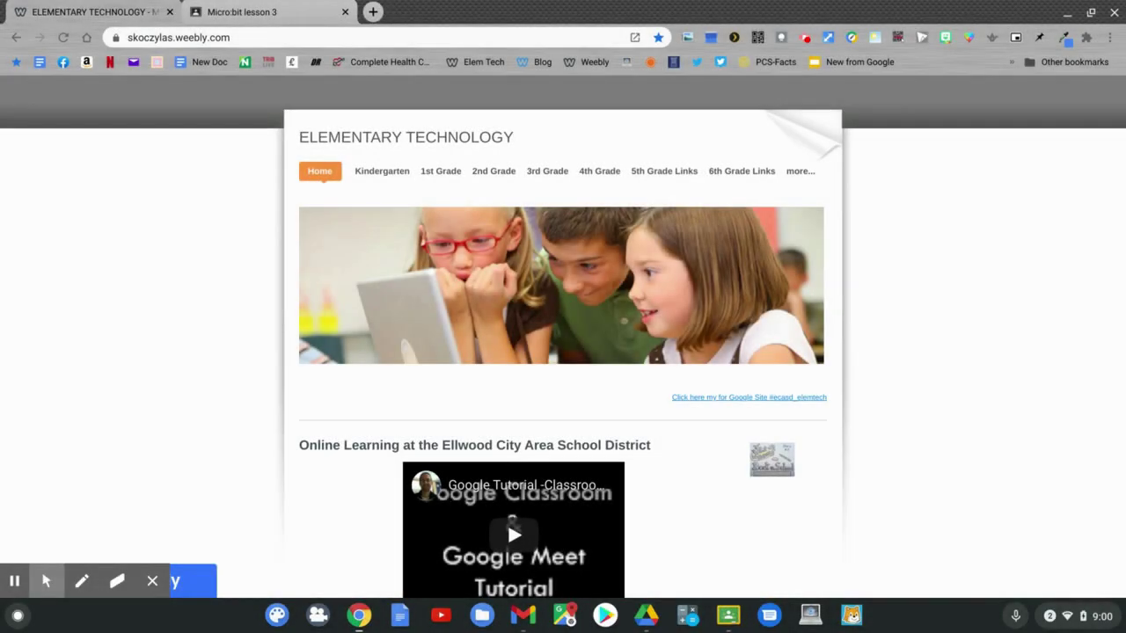
scroll(835, 261, "down", 7)
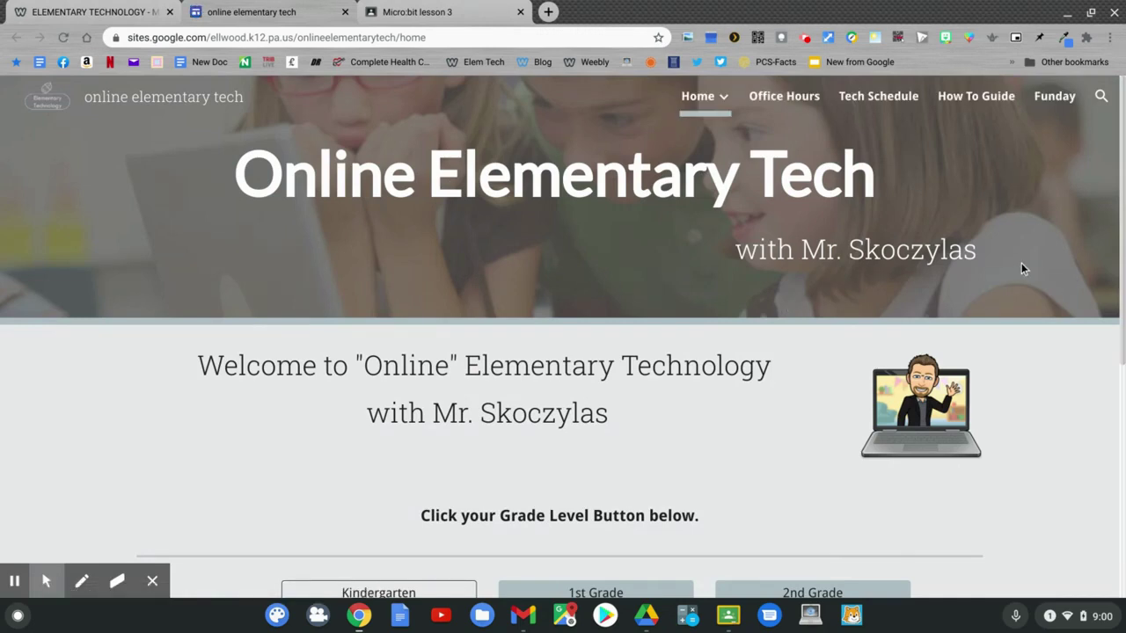
scroll(1021, 263, "down", 4)
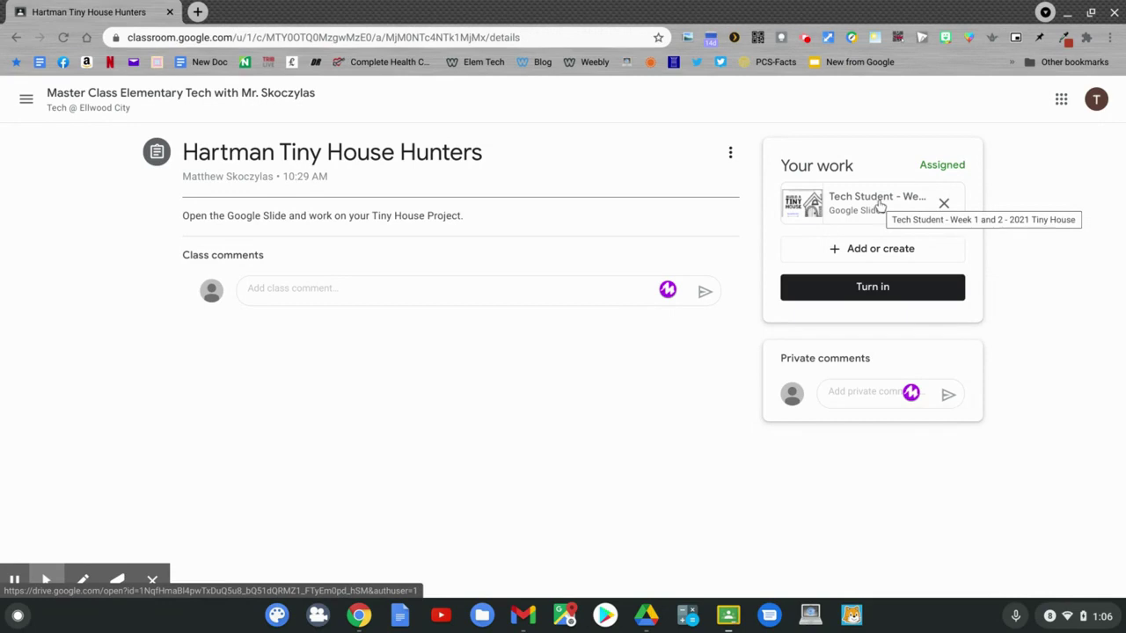
Open the student's Tiny House presentation attached to the Hartman Tiny House Hunters assignment and go to blank slide 5
left_click(880, 205)
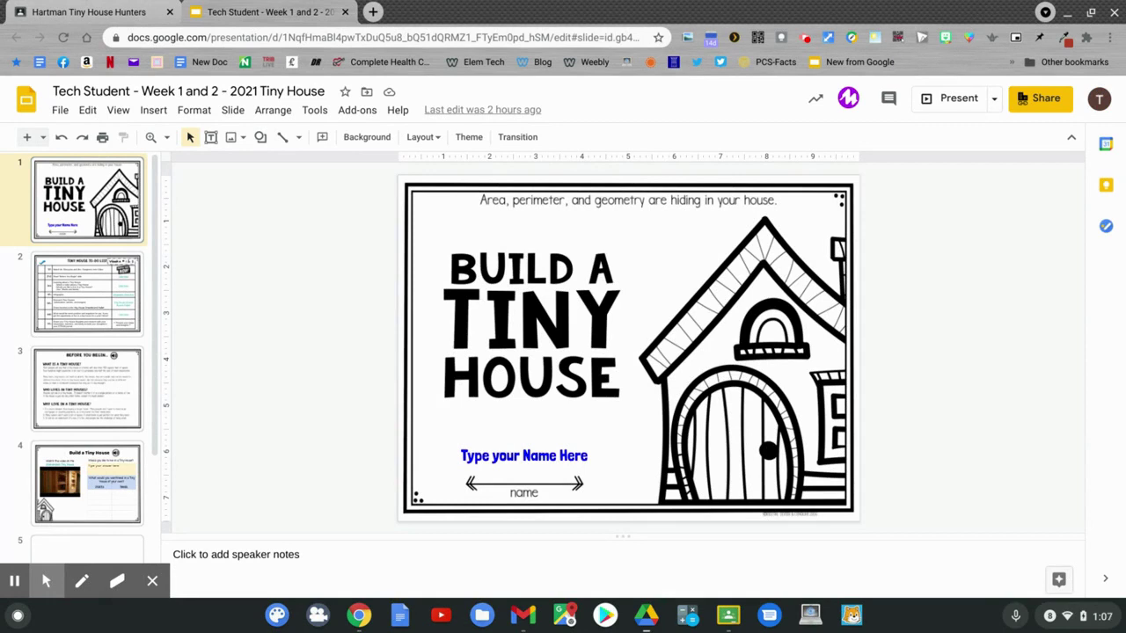
scroll(97, 396, "down", 3)
left_click(103, 410)
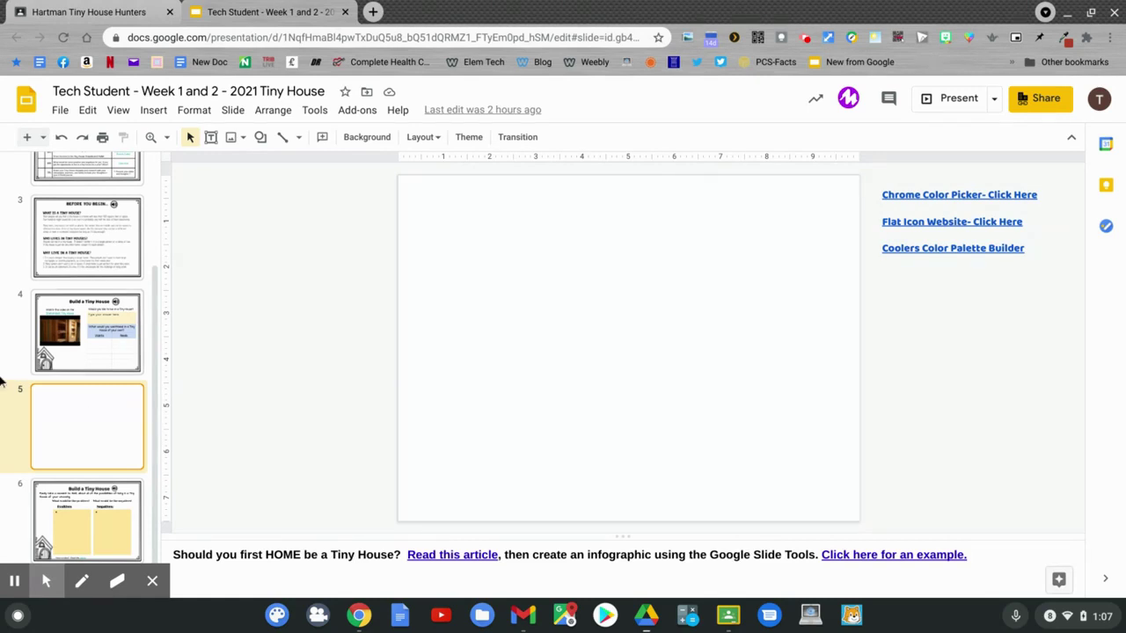
Search the web for images of "tiny house" from within the presentation
left_click(151, 112)
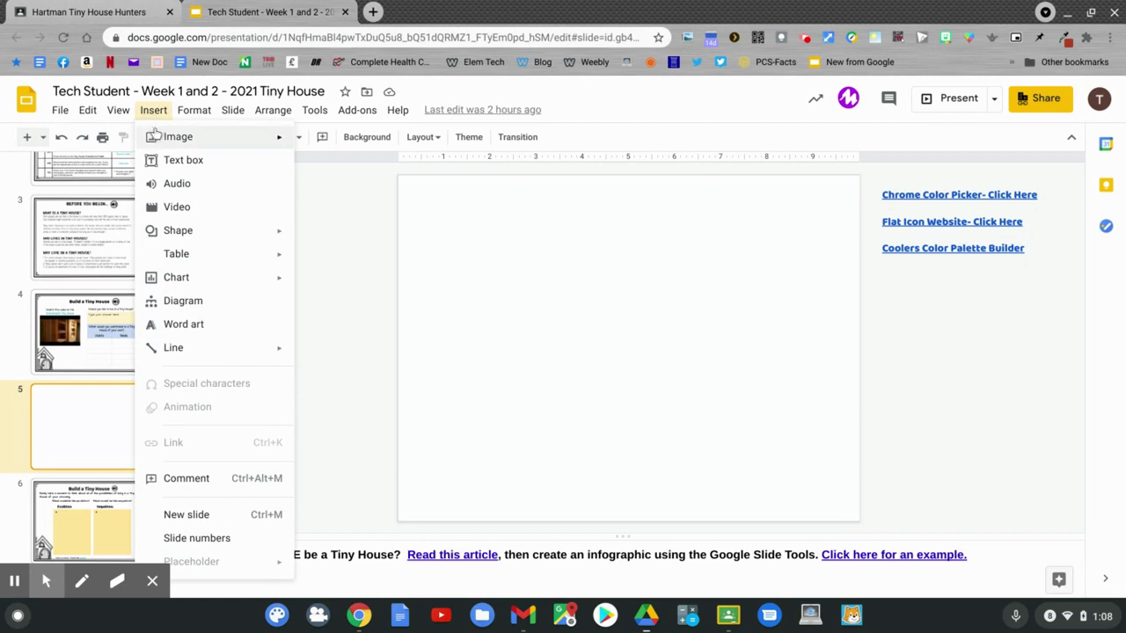
mouse_move(154, 138)
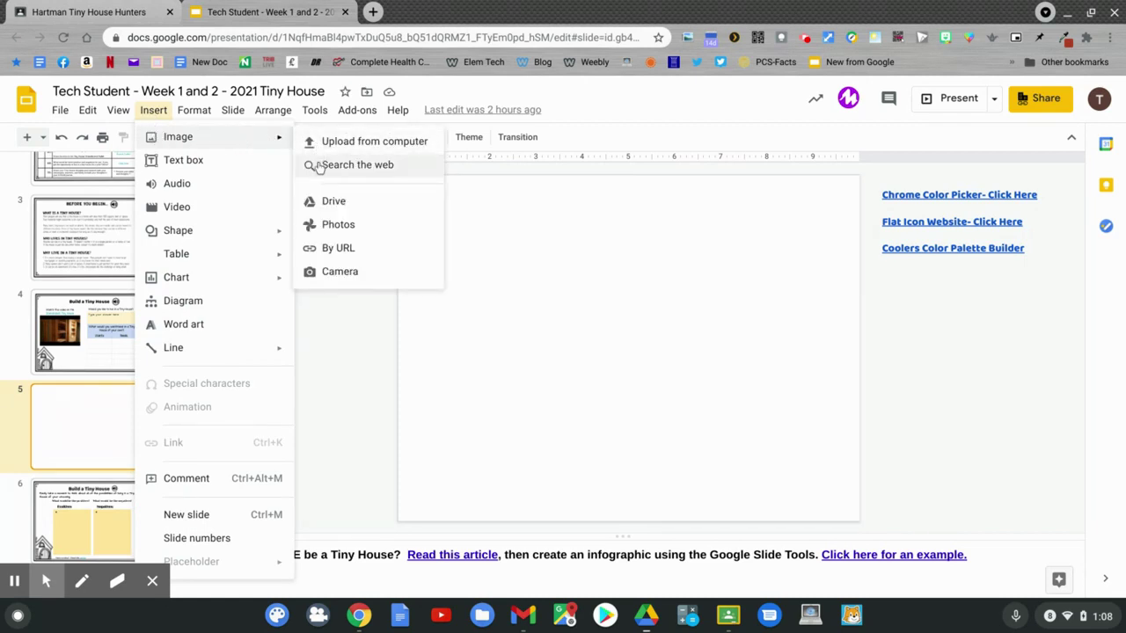
left_click(319, 165)
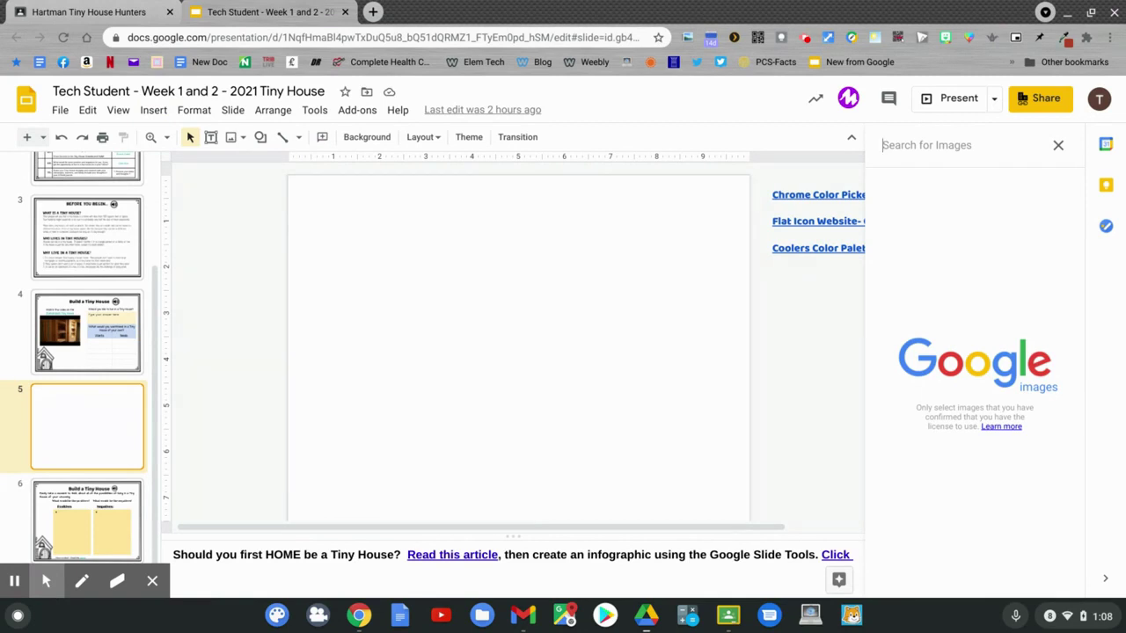
type("tiny ")
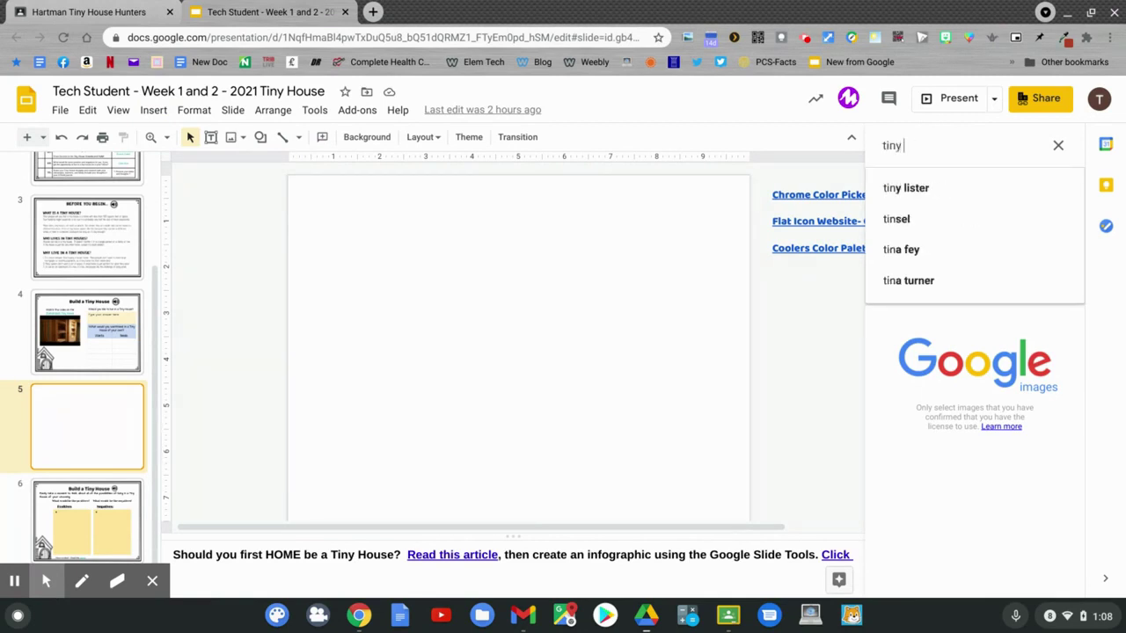
type("house")
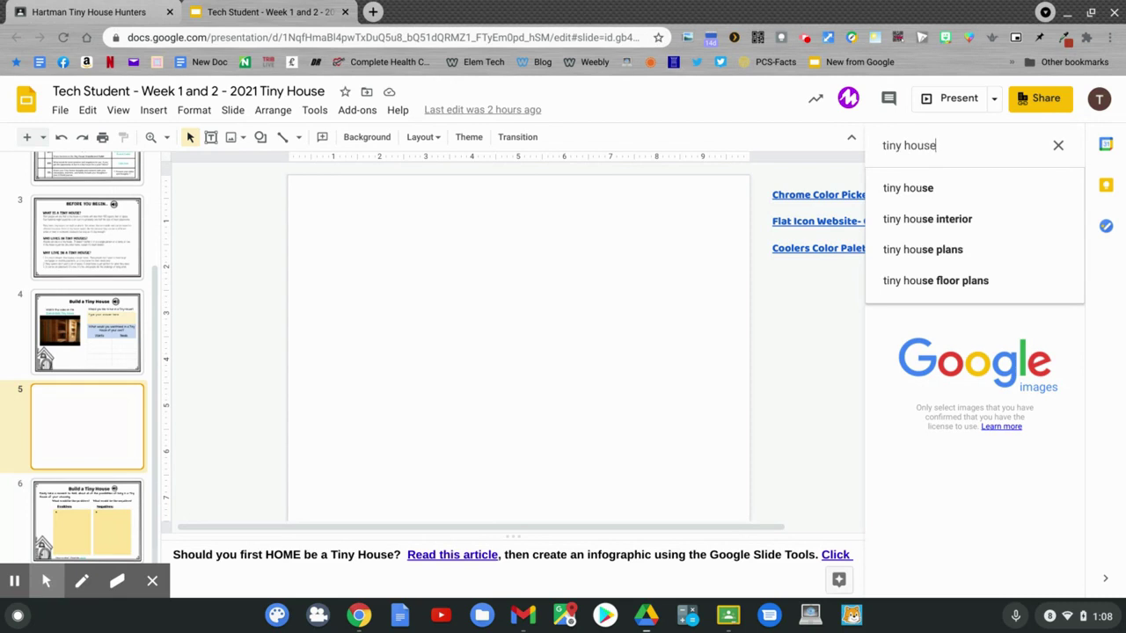
key("Return")
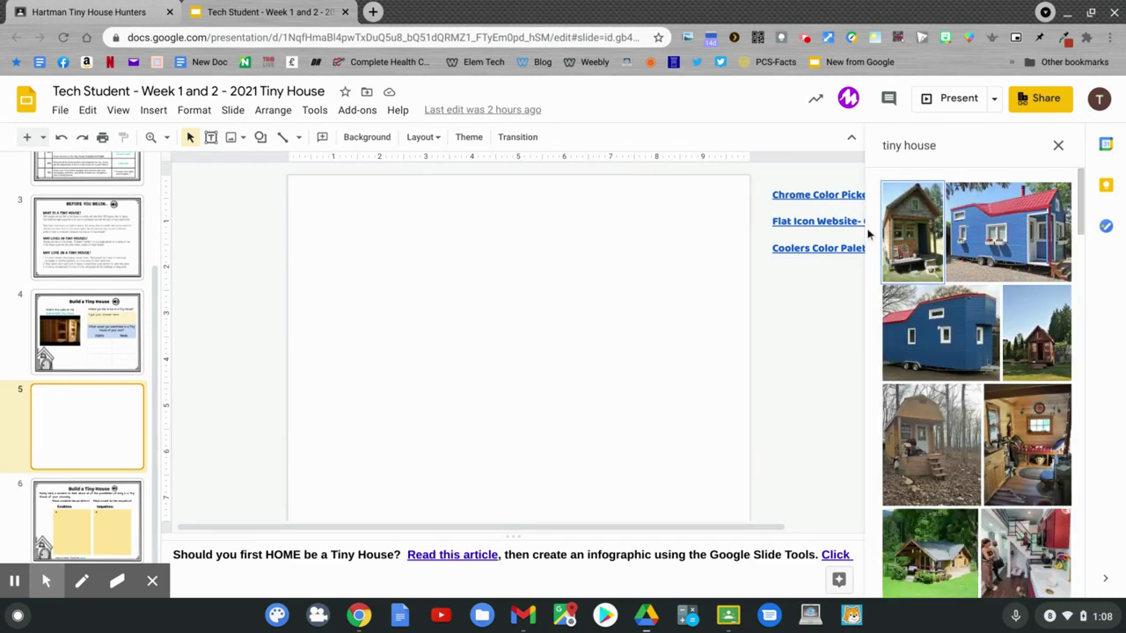
Browse the image results and insert the photo of the dark metal-clad tiny house with a wooden deck on slide 5
scroll(976, 255, "down", 5)
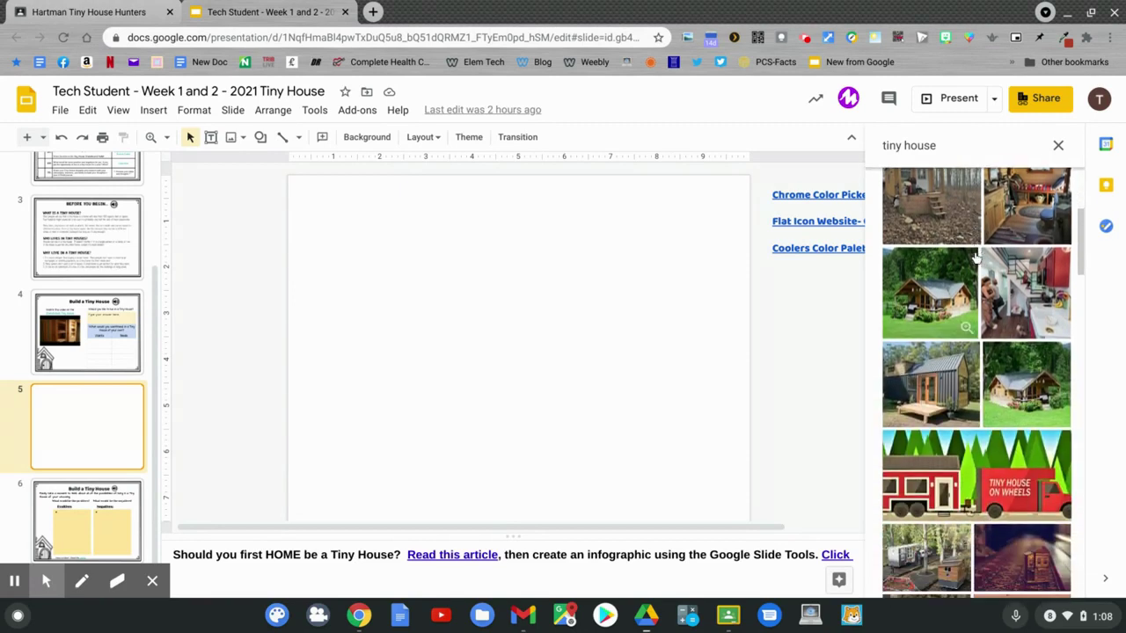
scroll(976, 383, "down", 3)
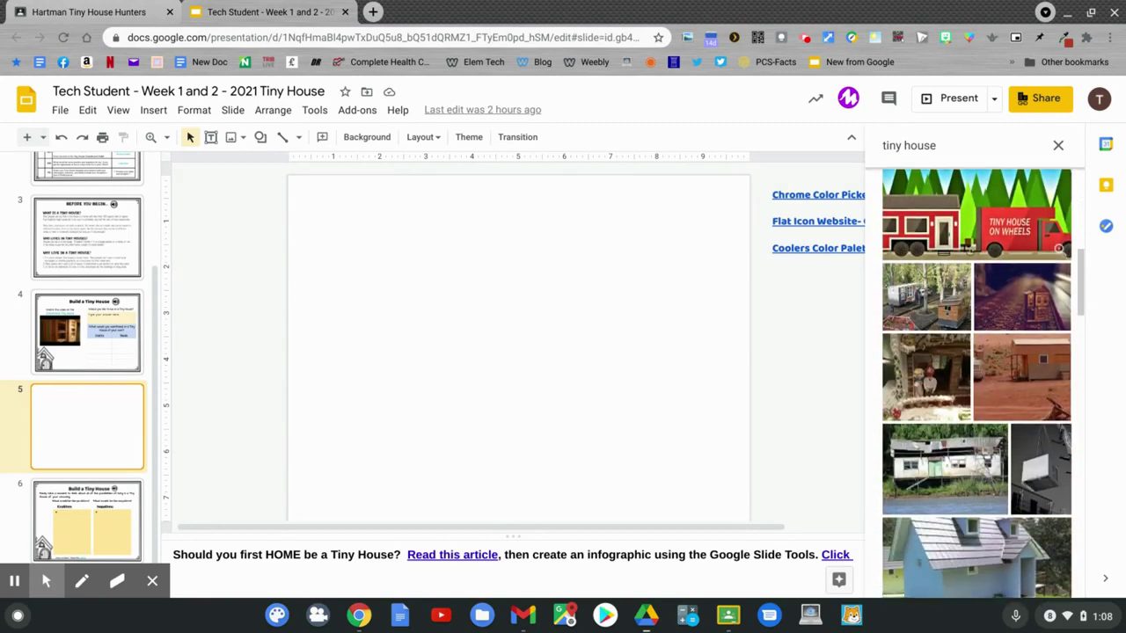
scroll(977, 383, "down", 3)
scroll(977, 382, "down", 8)
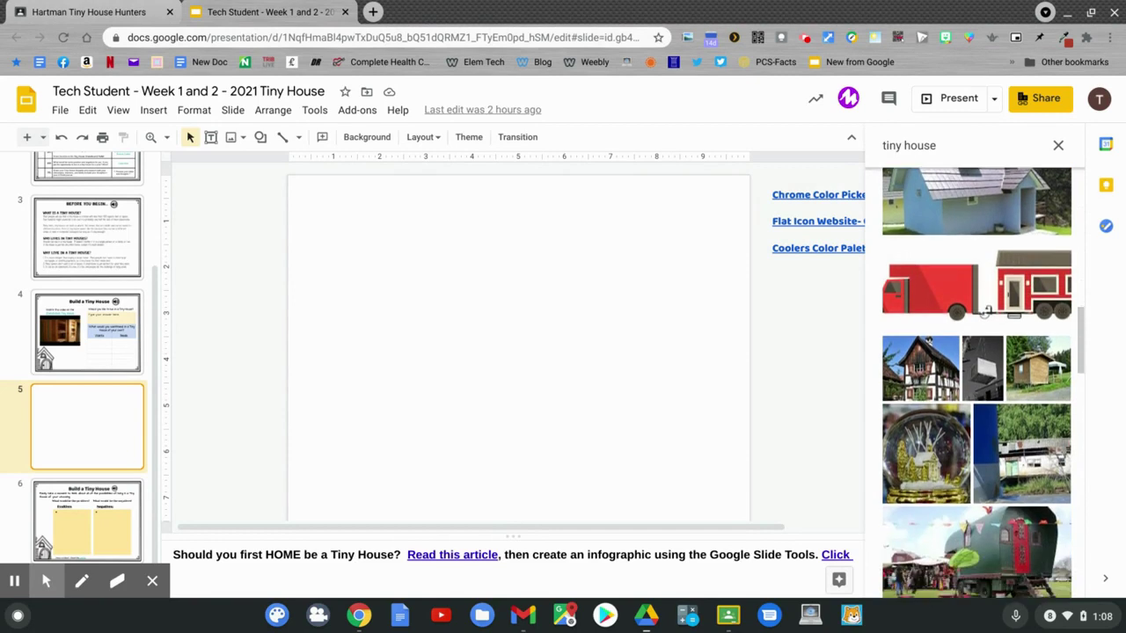
scroll(977, 370, "up", 10)
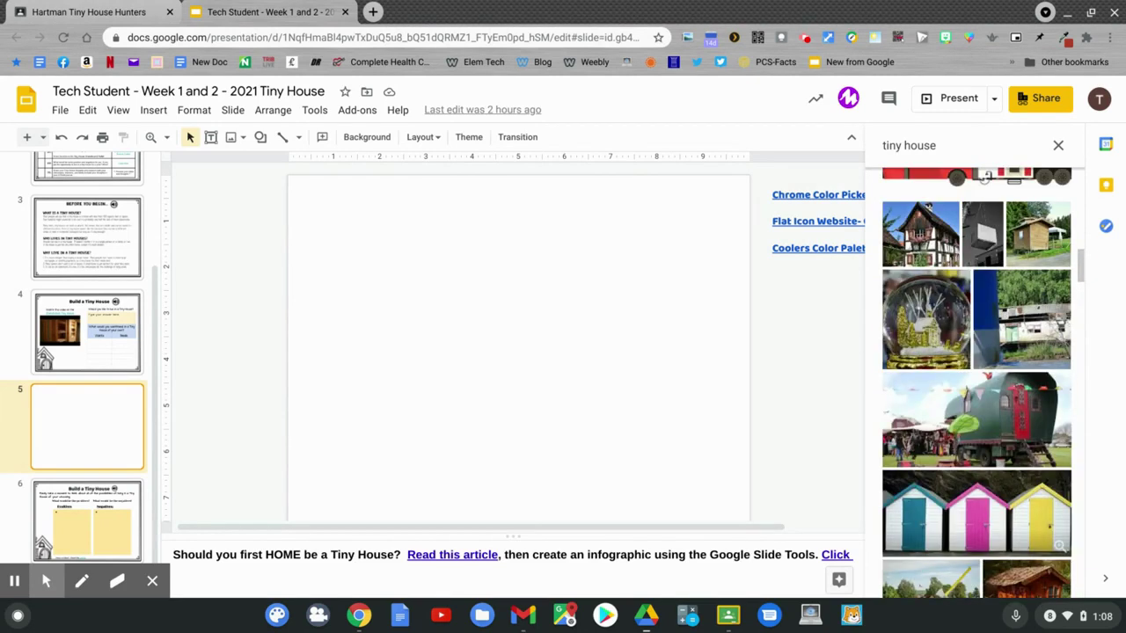
scroll(987, 352, "up", 10)
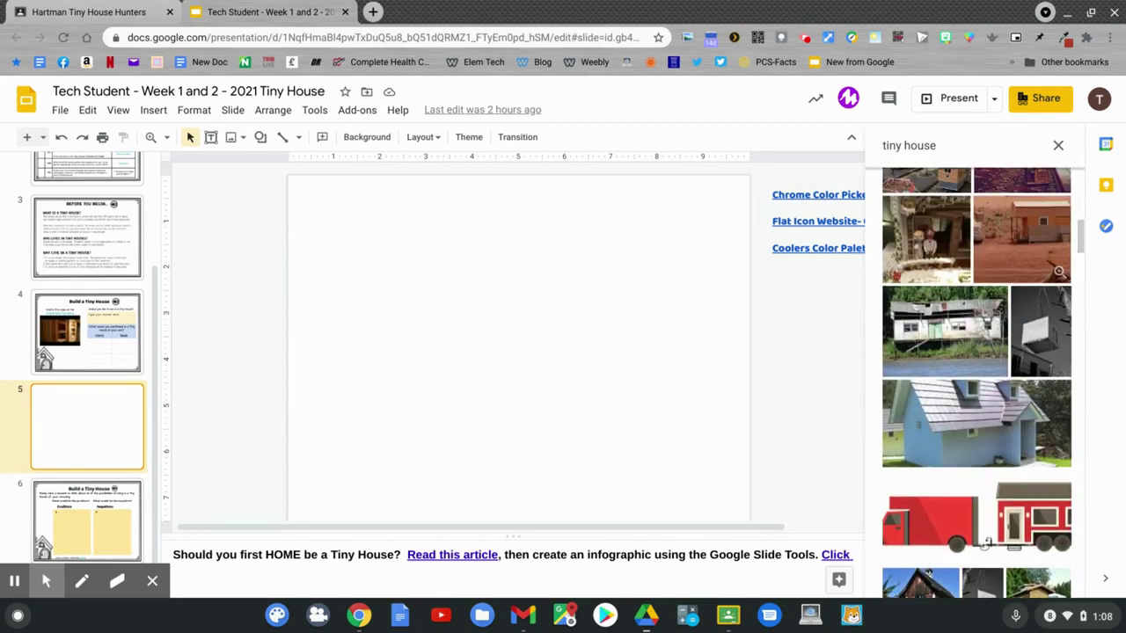
scroll(976, 352, "up", 3)
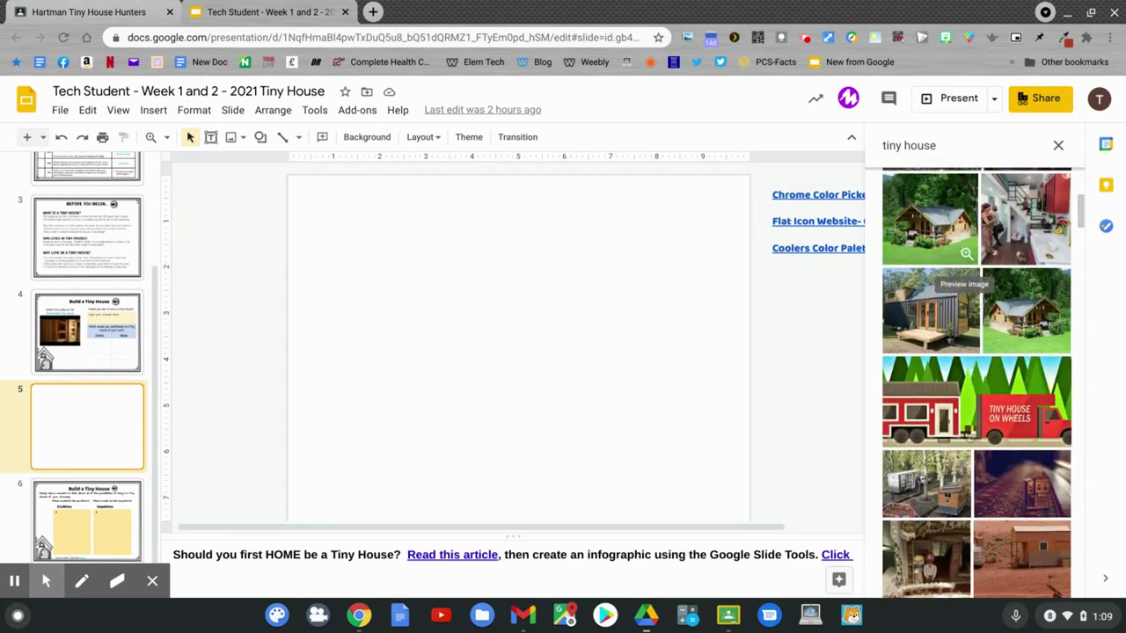
left_click(927, 300)
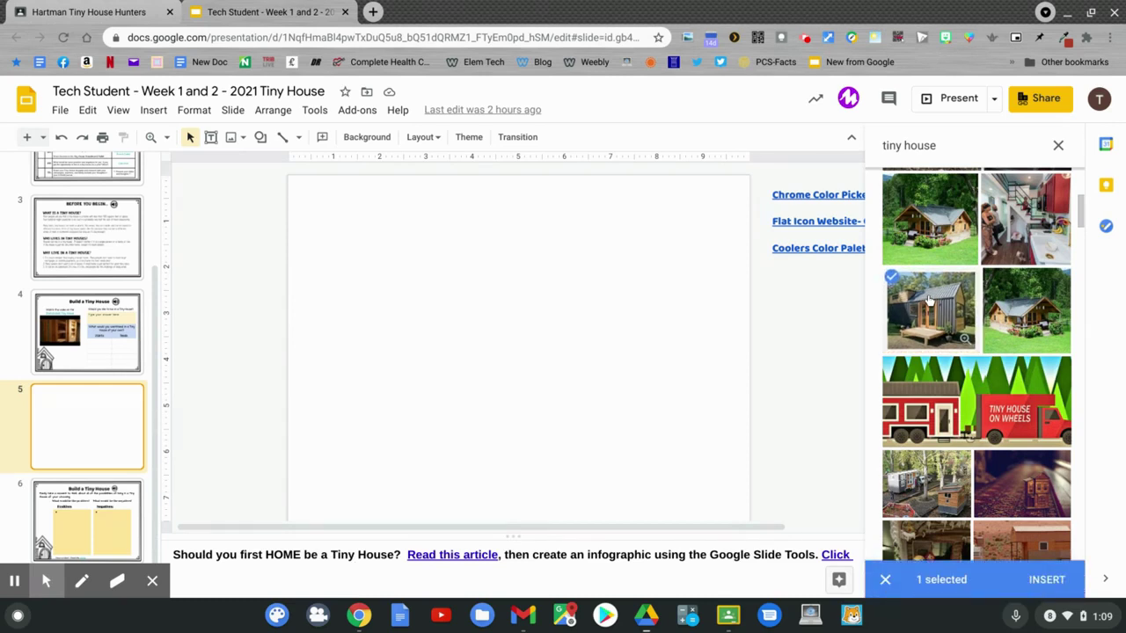
left_click(1055, 581)
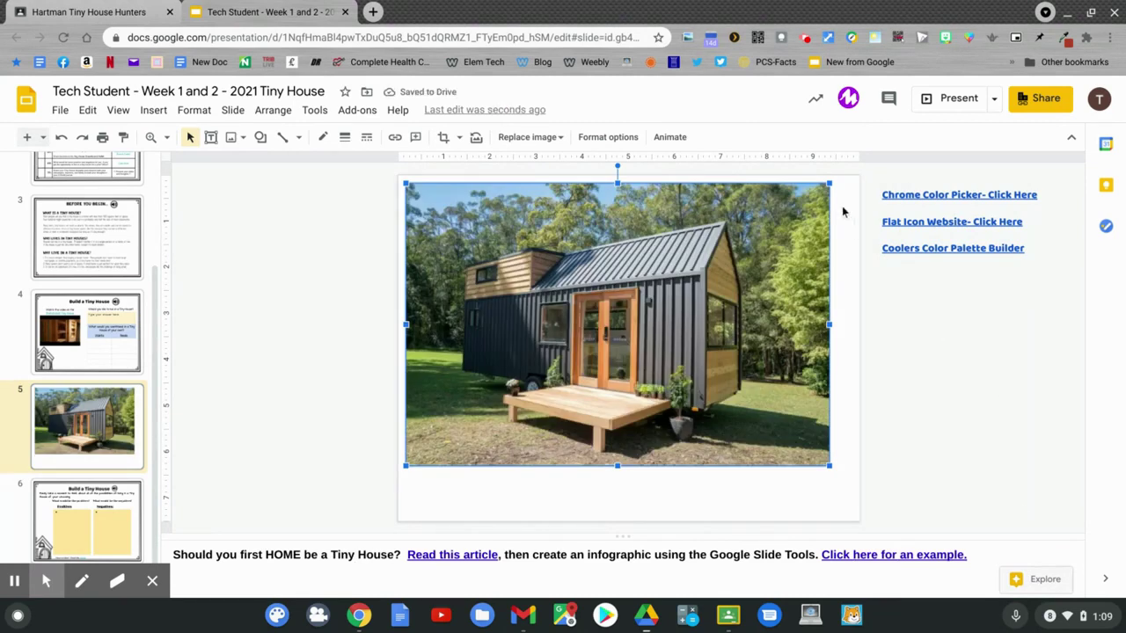
Shrink the inserted tiny house photo from its upper-right corner and delete it from slide 5
left_click_drag(829, 183, 732, 296)
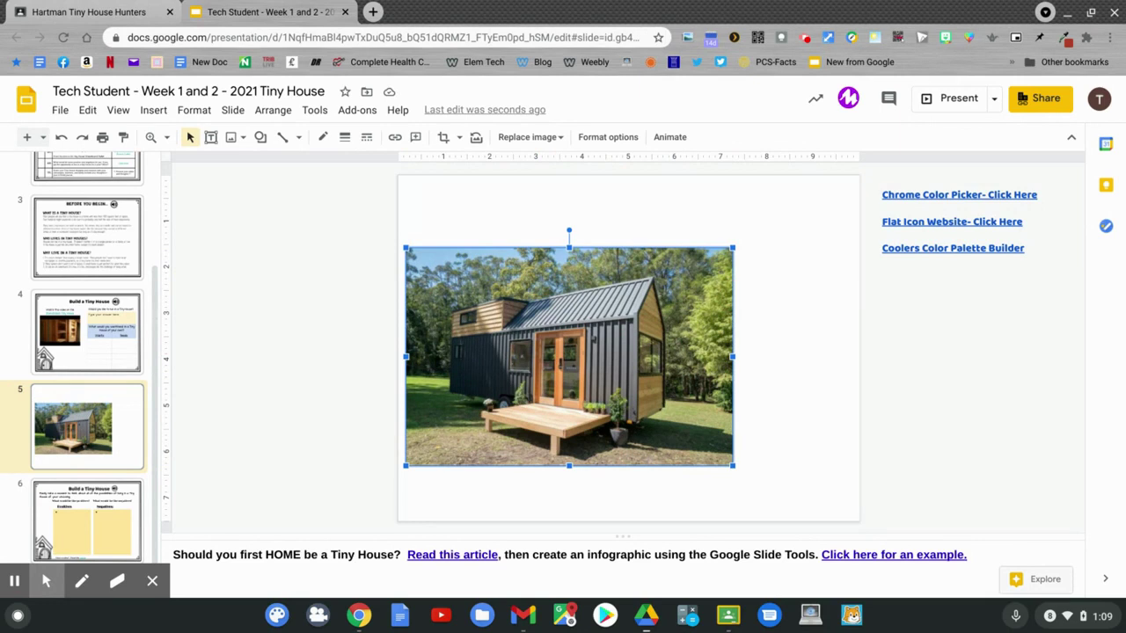
key("Delete")
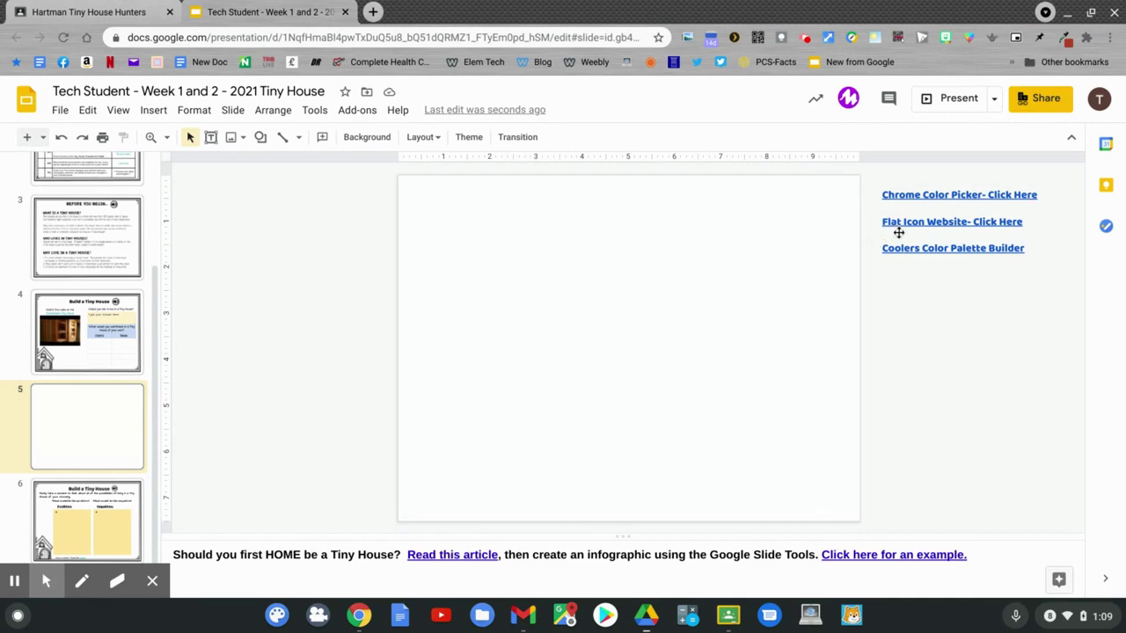
Open the Flaticon website from the link beside the slide and search for "house" icons, dismissing the Google sign-in prompt
left_click(907, 223)
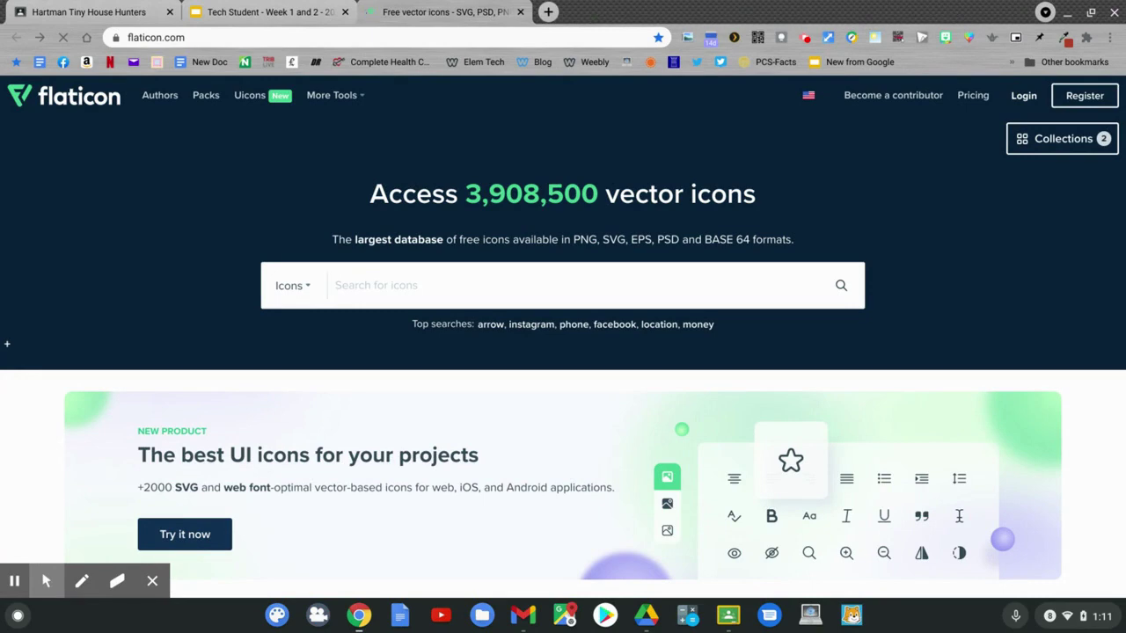
type("house")
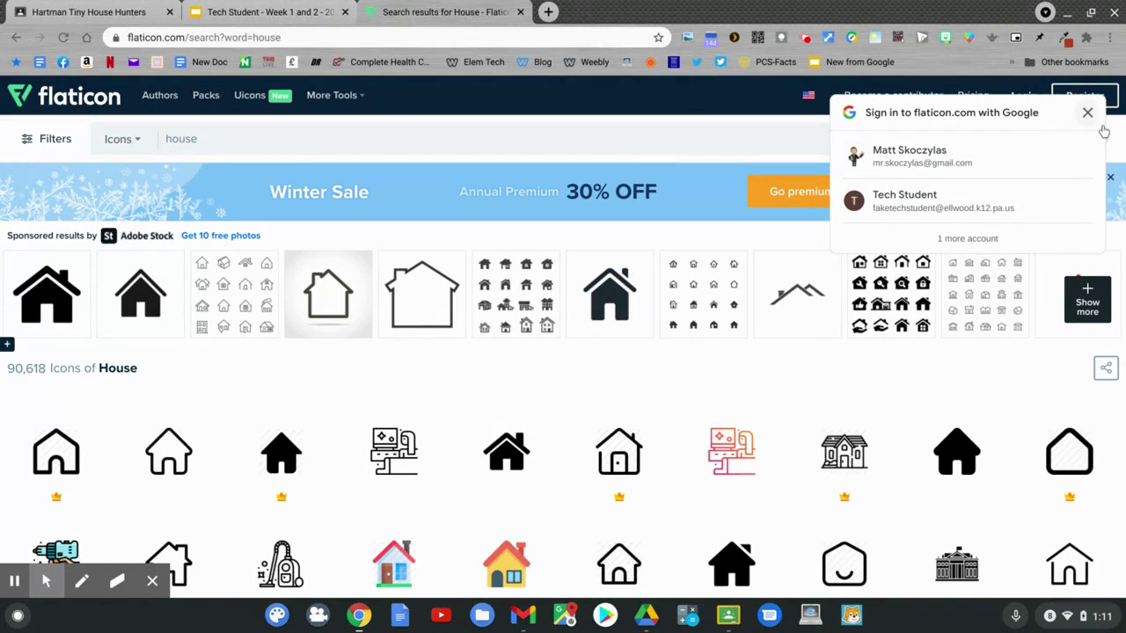
left_click(1087, 113)
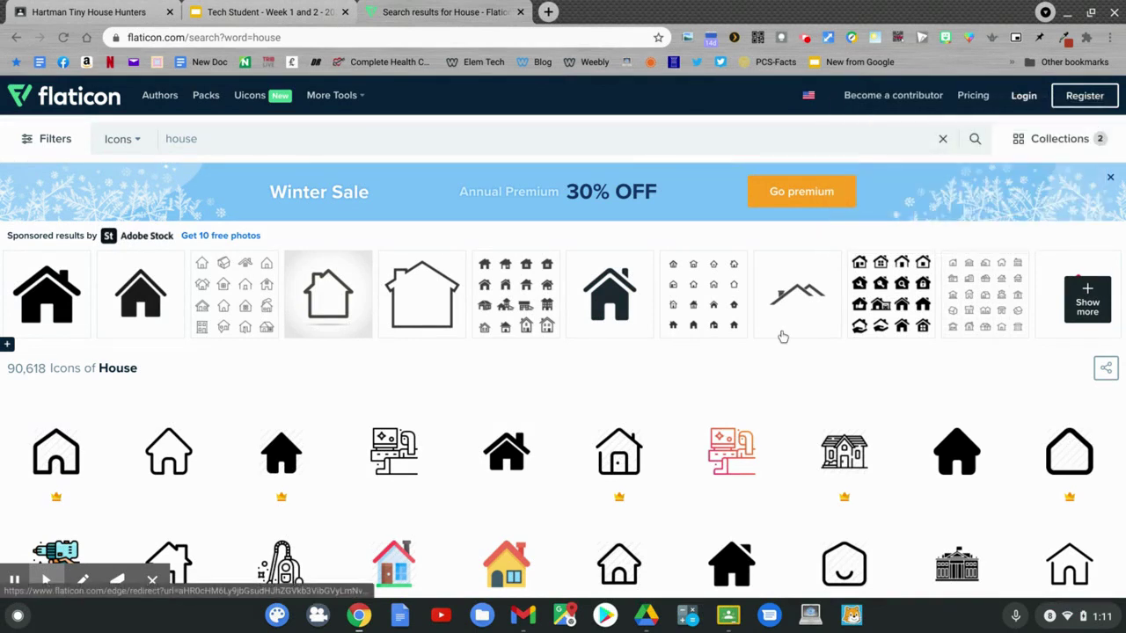
Open the free flat-style house icon with the red roof and green tree, and copy its image
scroll(783, 337, "down", 2)
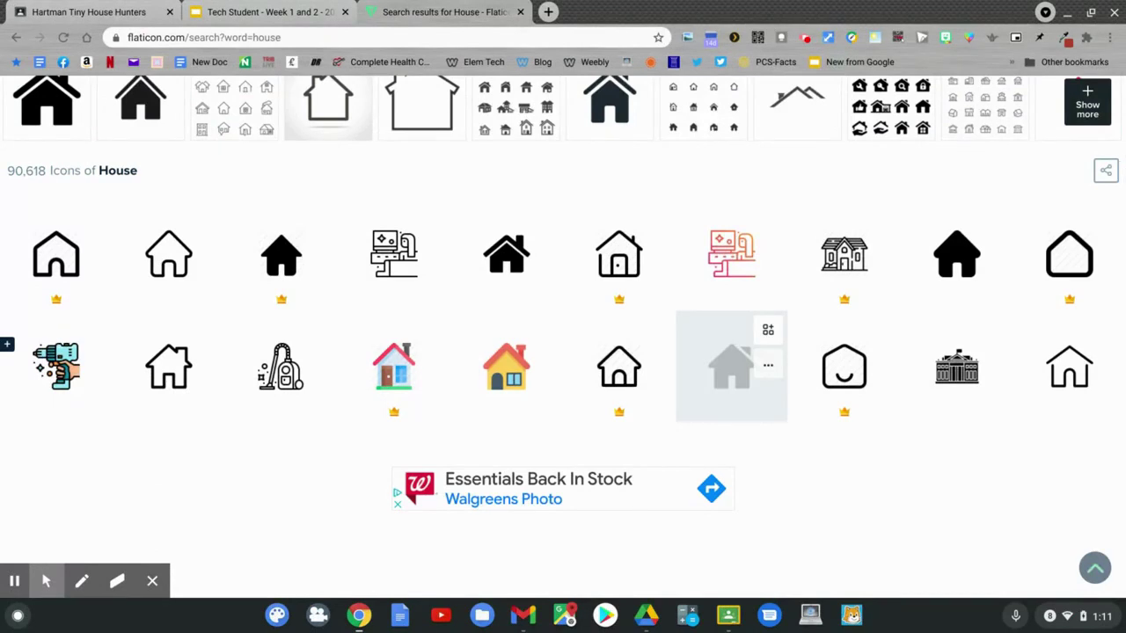
scroll(731, 366, "down", 2)
scroll(731, 366, "down", 1)
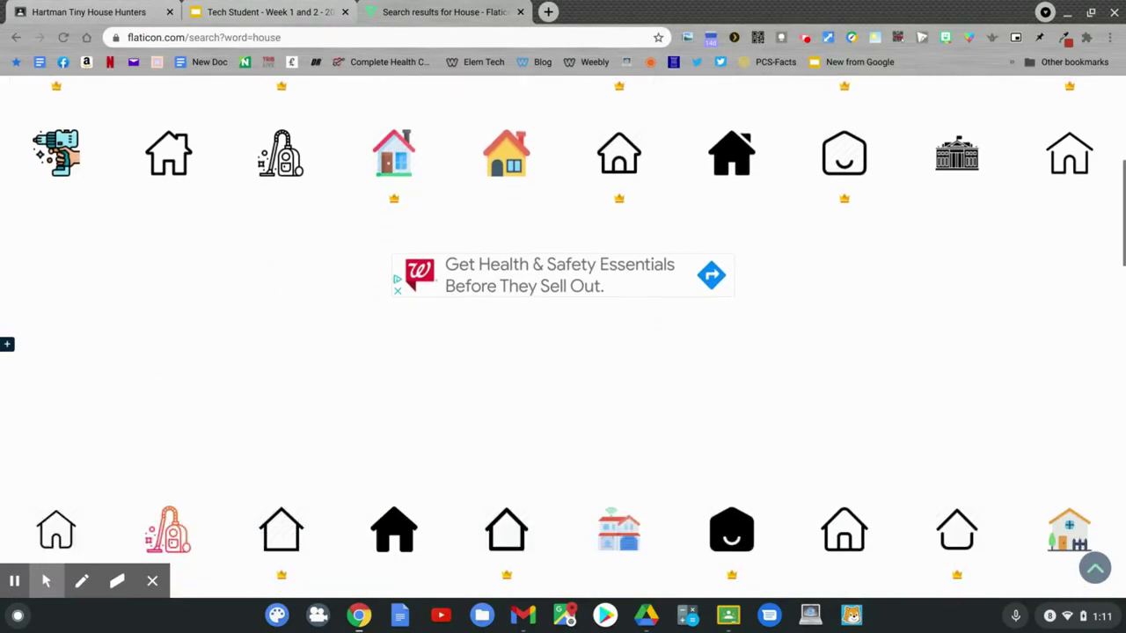
scroll(563, 334, "down", 1)
scroll(731, 299, "down", 2)
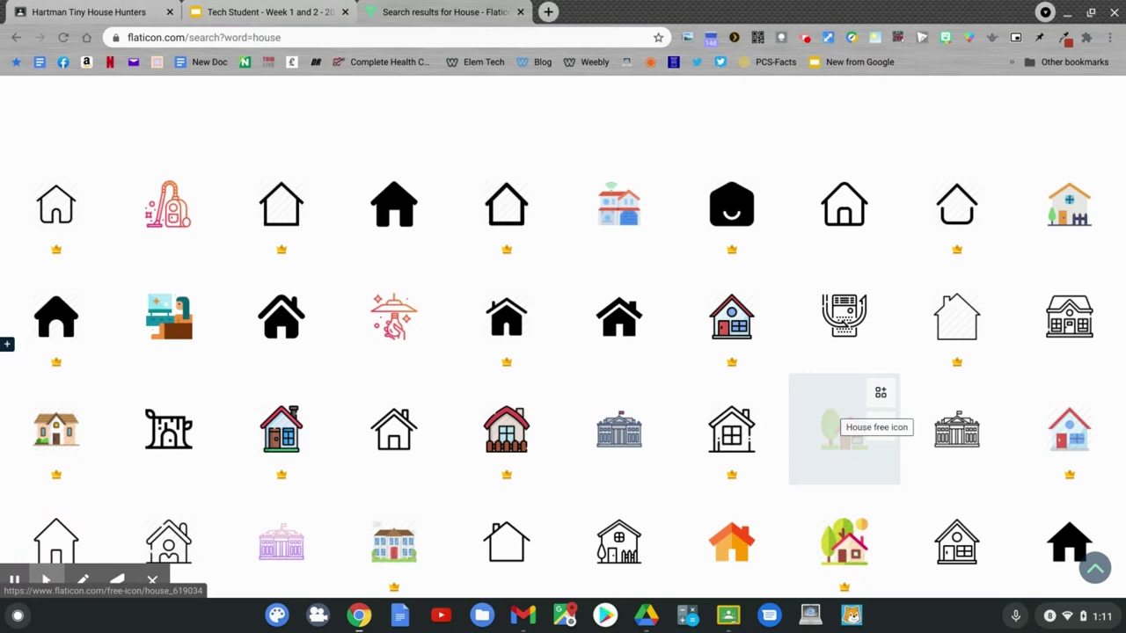
left_click(835, 428)
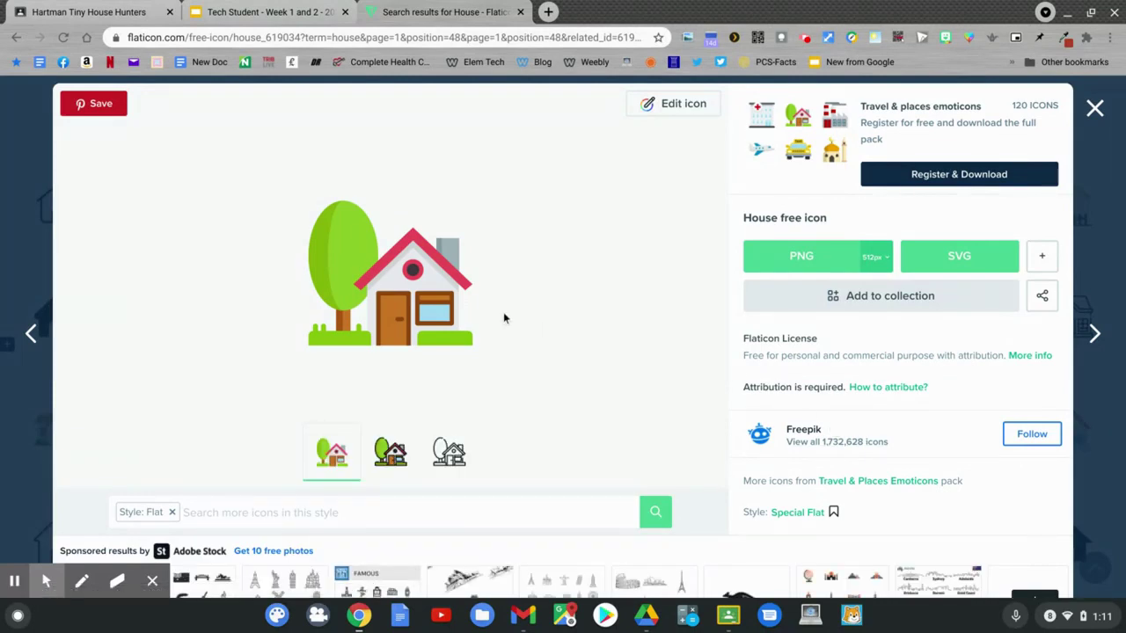
right_click(407, 297)
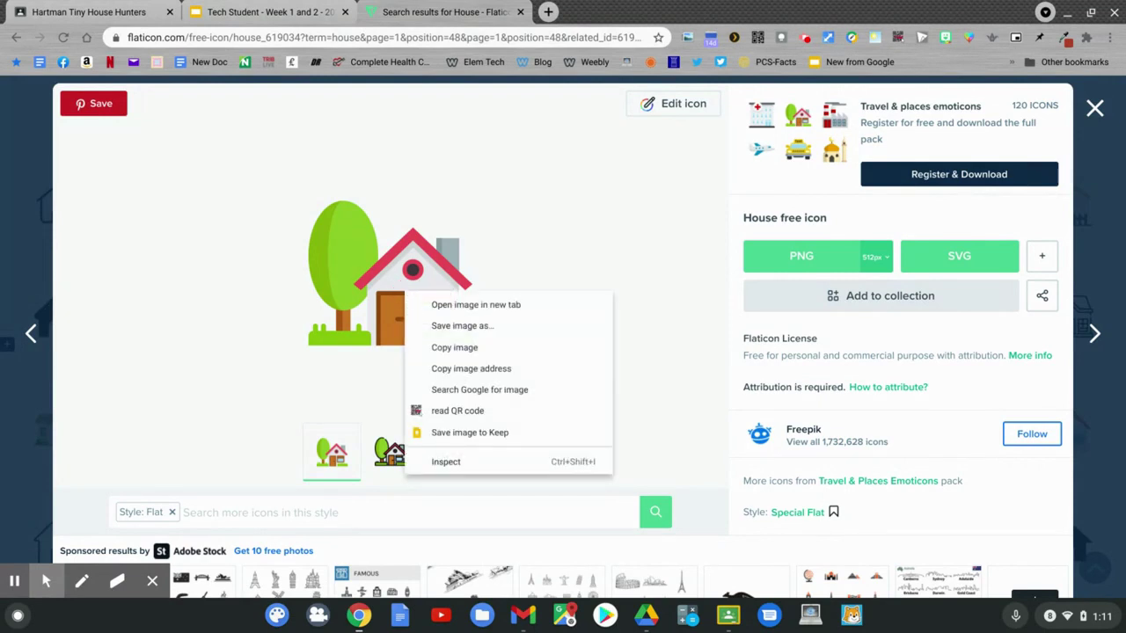
left_click(433, 348)
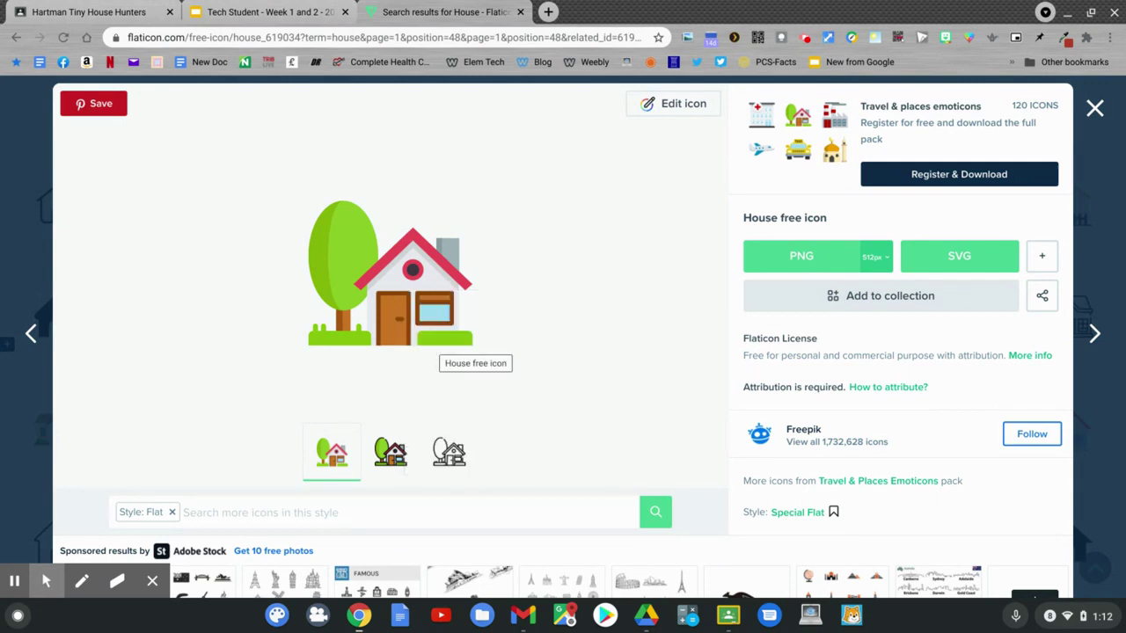
Return to the Tiny House presentation and paste the copied house icon onto slide 5
left_click(314, 15)
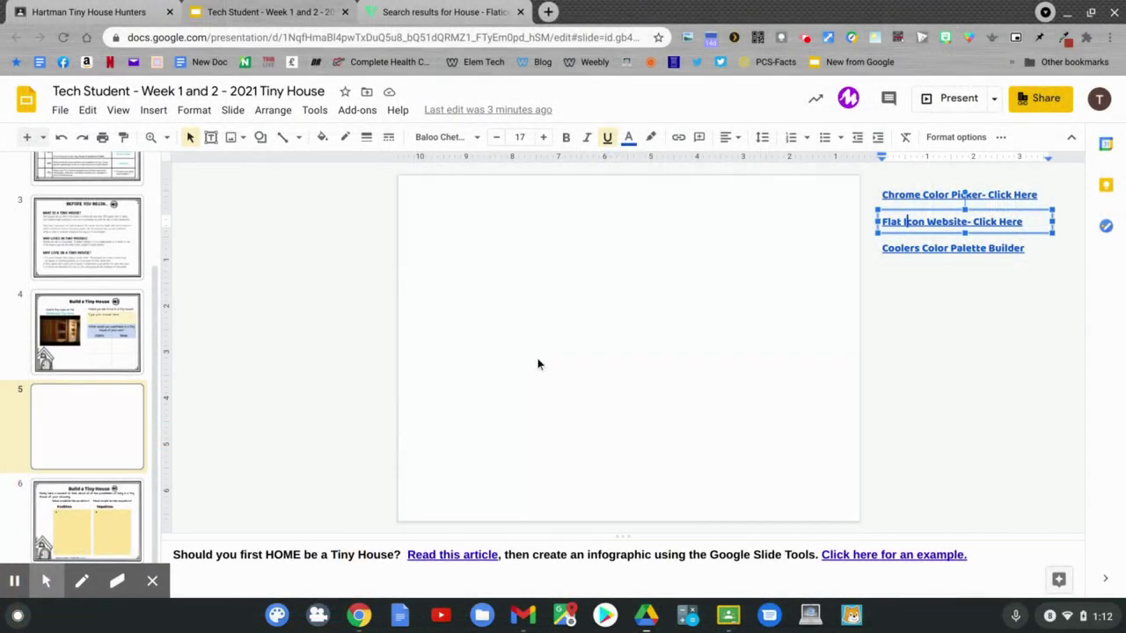
left_click(538, 363)
key("ctrl+v")
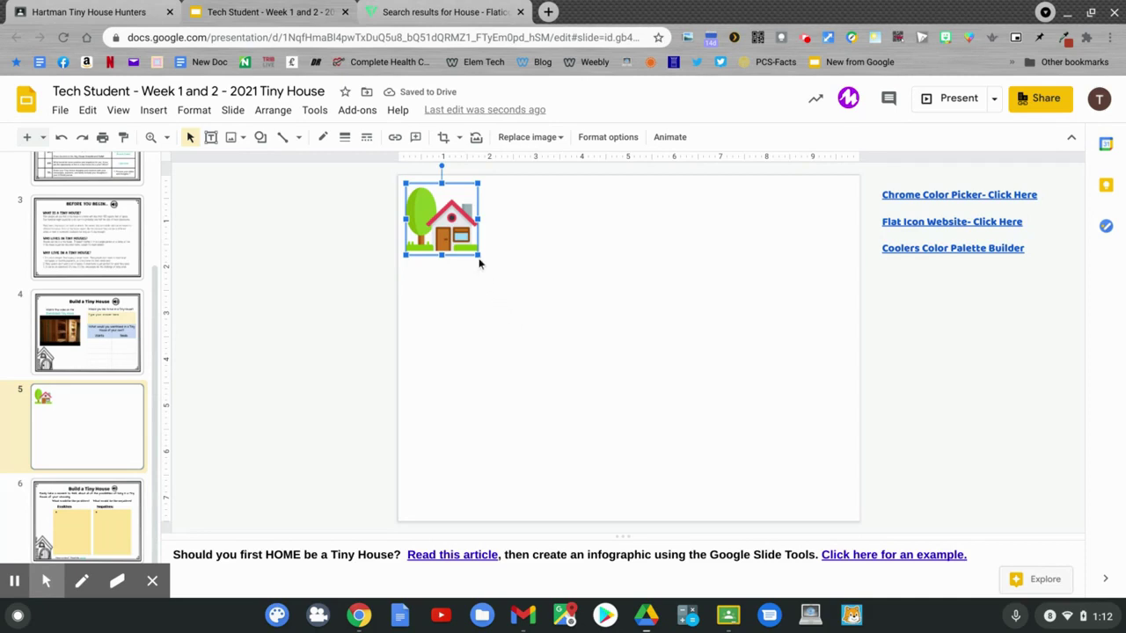
Enlarge the pasted house icon proportionally and move it near the centre of slide 5
left_click_drag(477, 255, 528, 316)
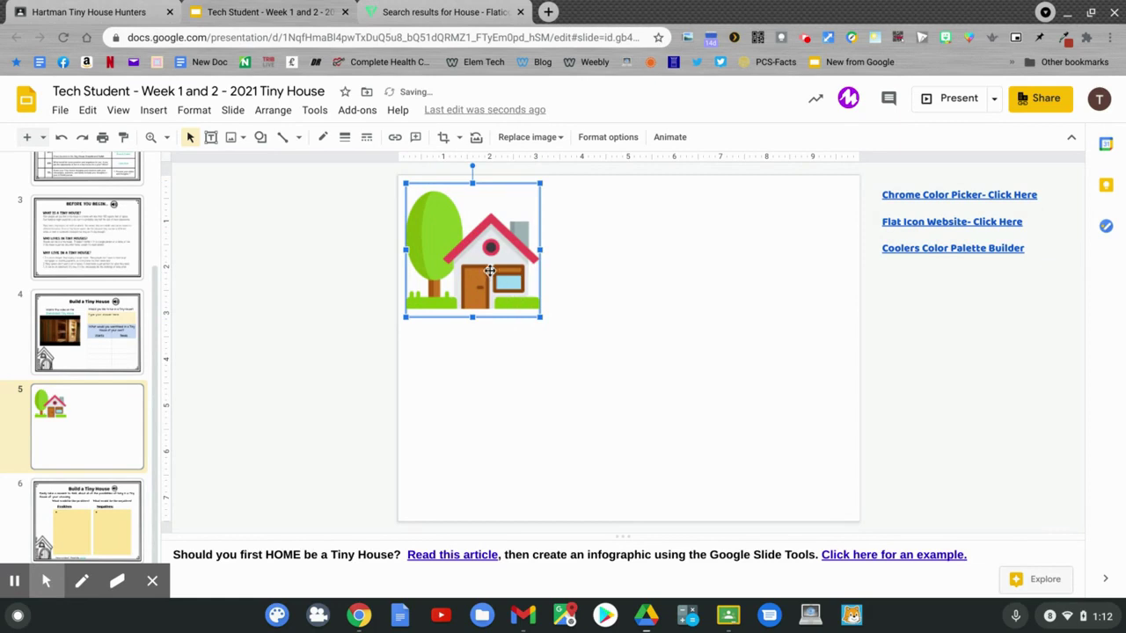
left_click_drag(484, 270, 638, 334)
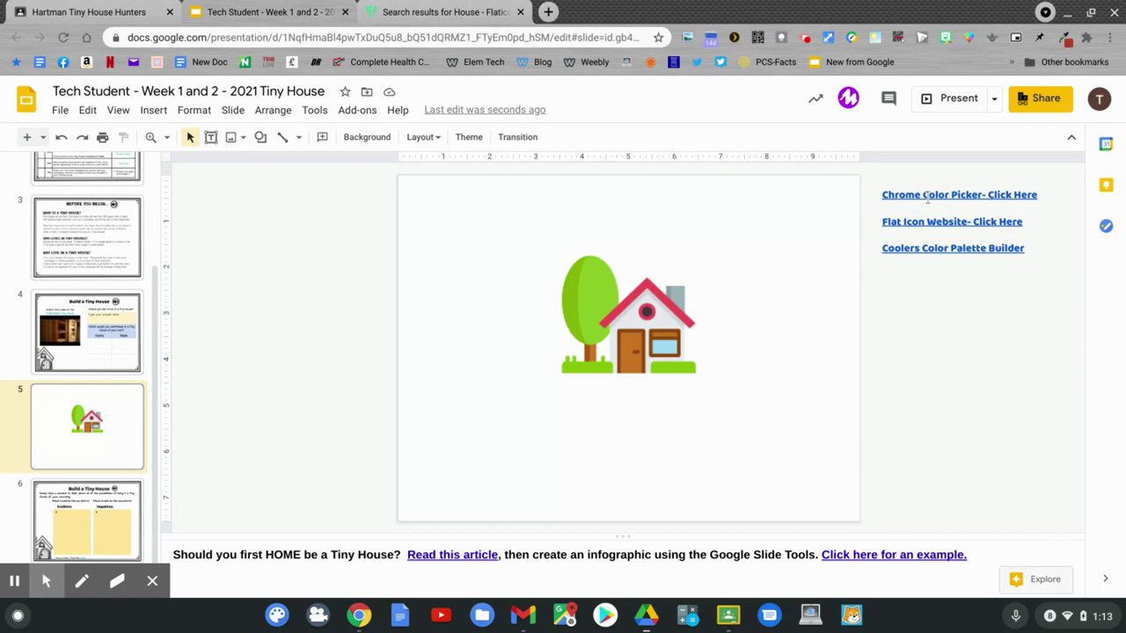
Open the Eye Dropper extension page from the Chrome Color Picker link beside the slide
left_click(927, 197)
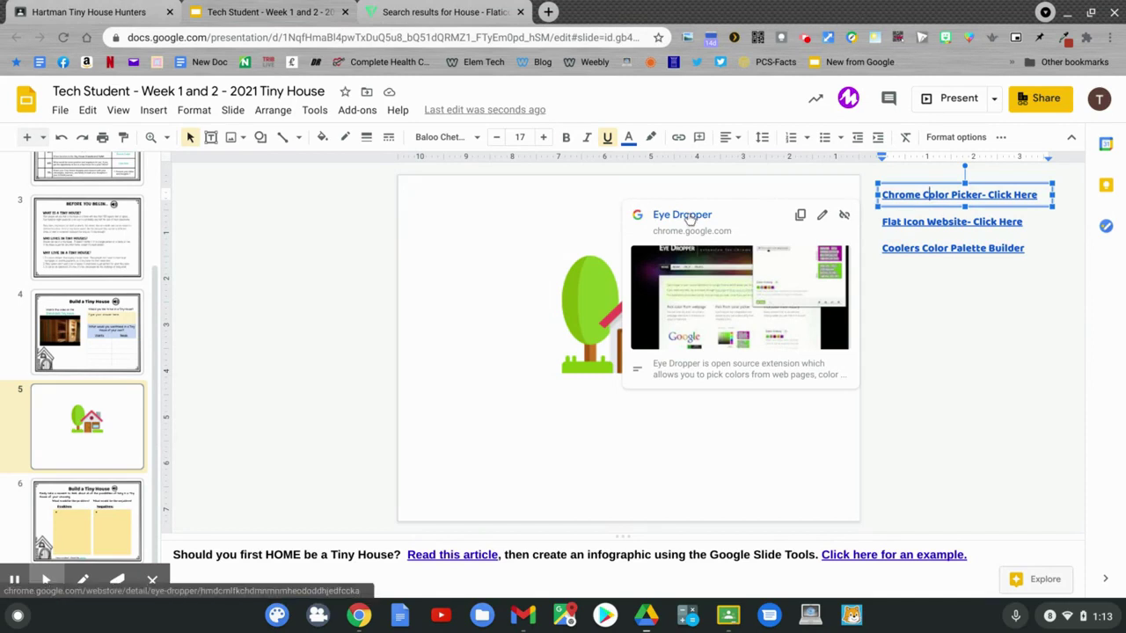
left_click(690, 219)
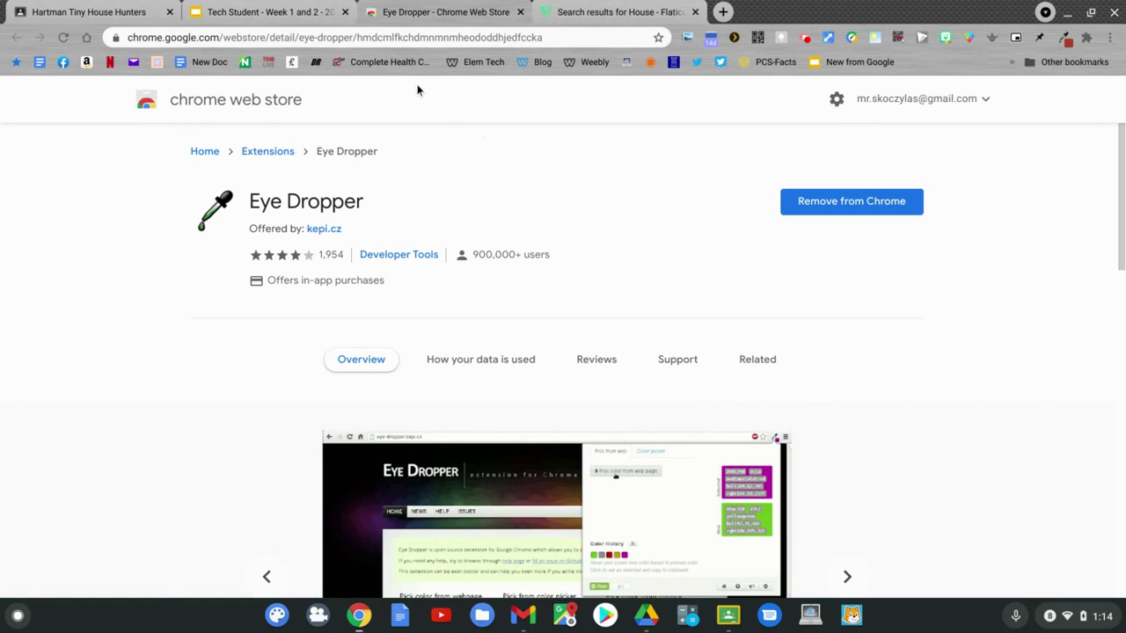
Return to the Tiny House presentation and check the Eye Dropper entry in the browser's extensions list
left_click(308, 22)
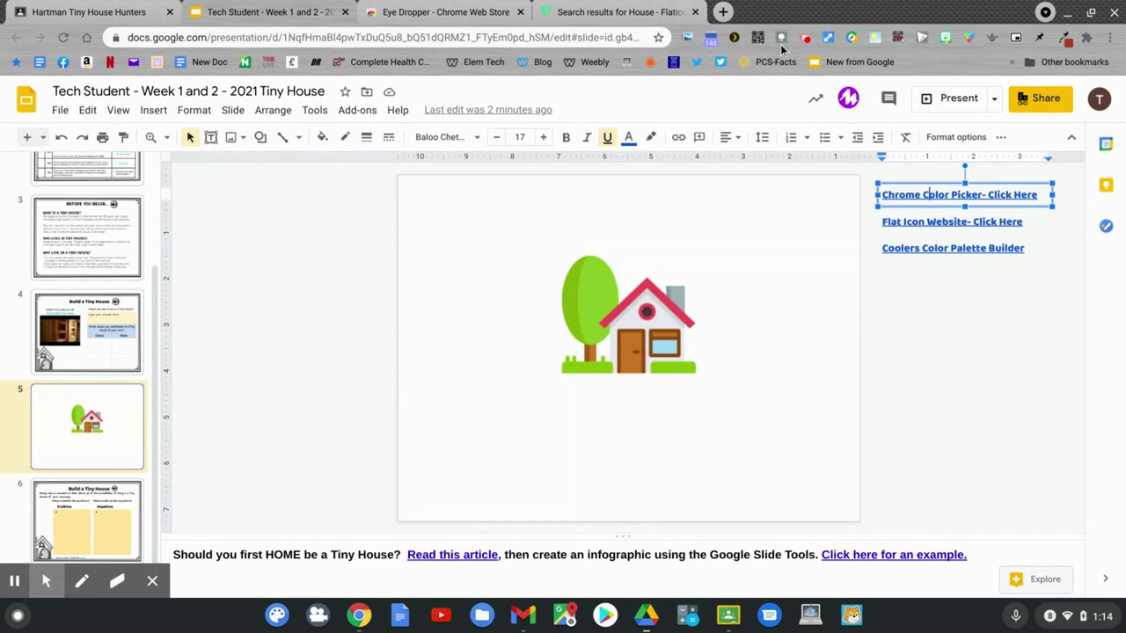
left_click(1087, 41)
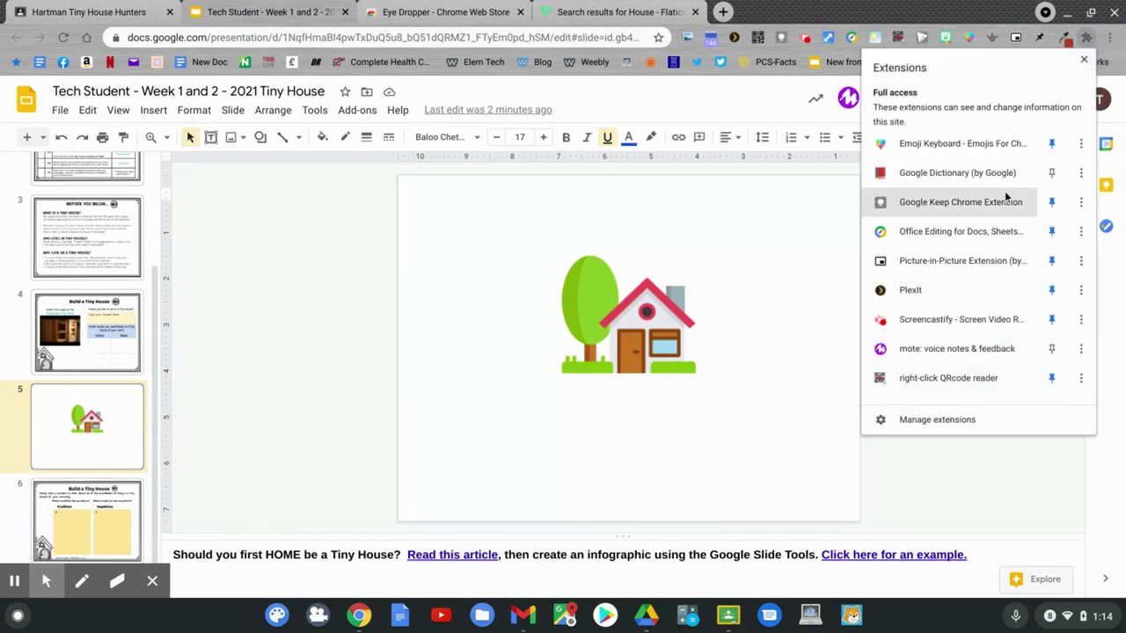
scroll(1005, 196, "down", 5)
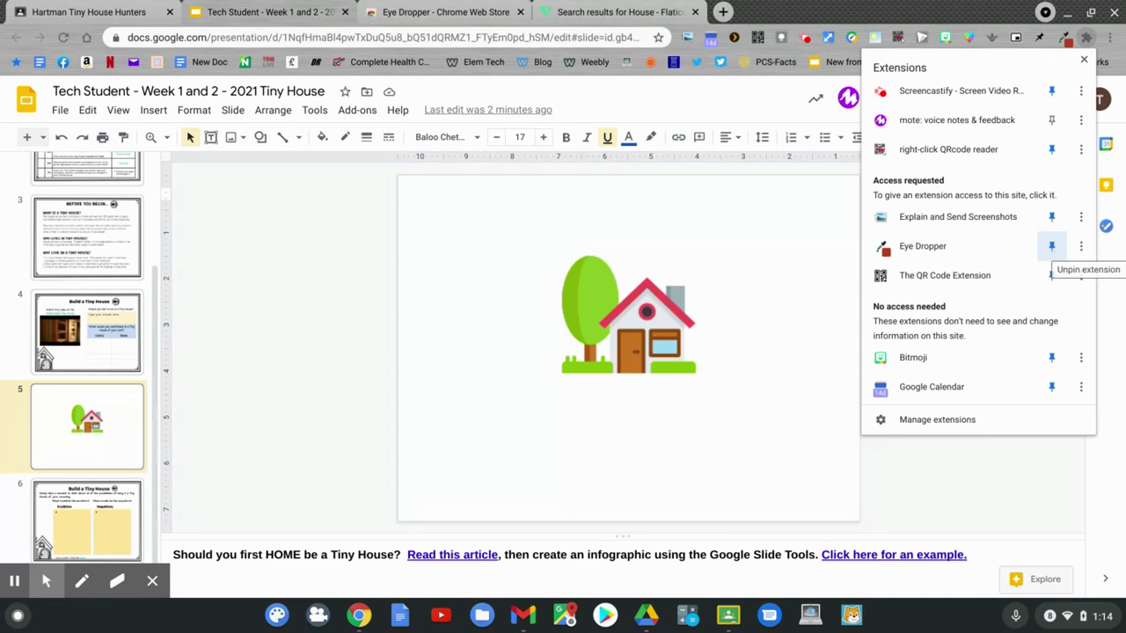
Sample the house window's light blue with Eye Dropper and copy its hex code #a0d9f2
left_click(1066, 39)
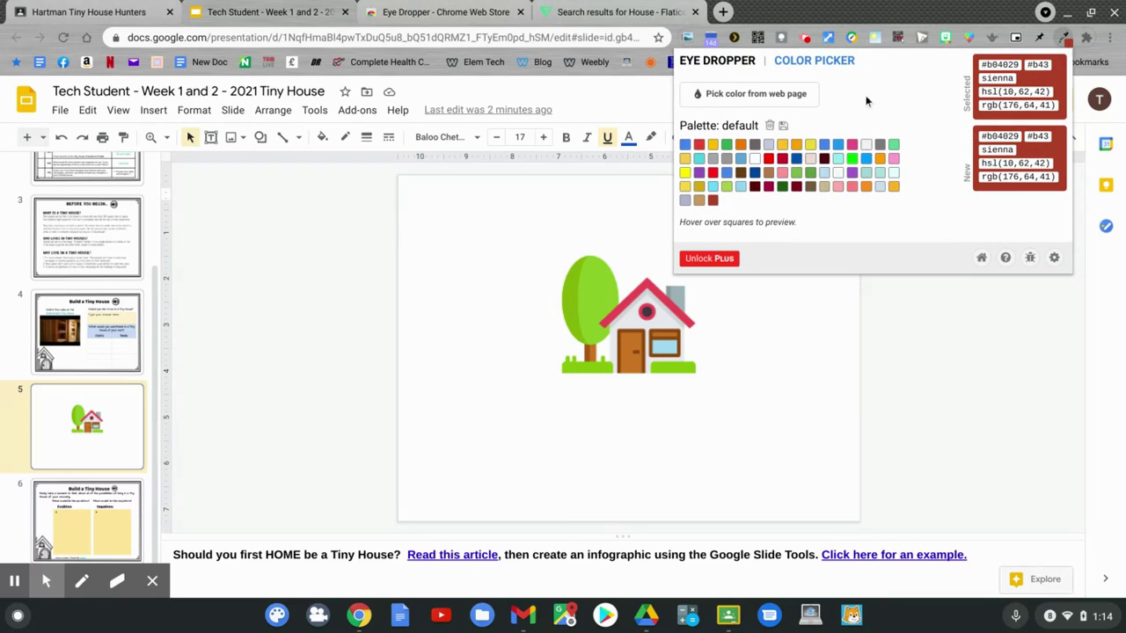
left_click(794, 95)
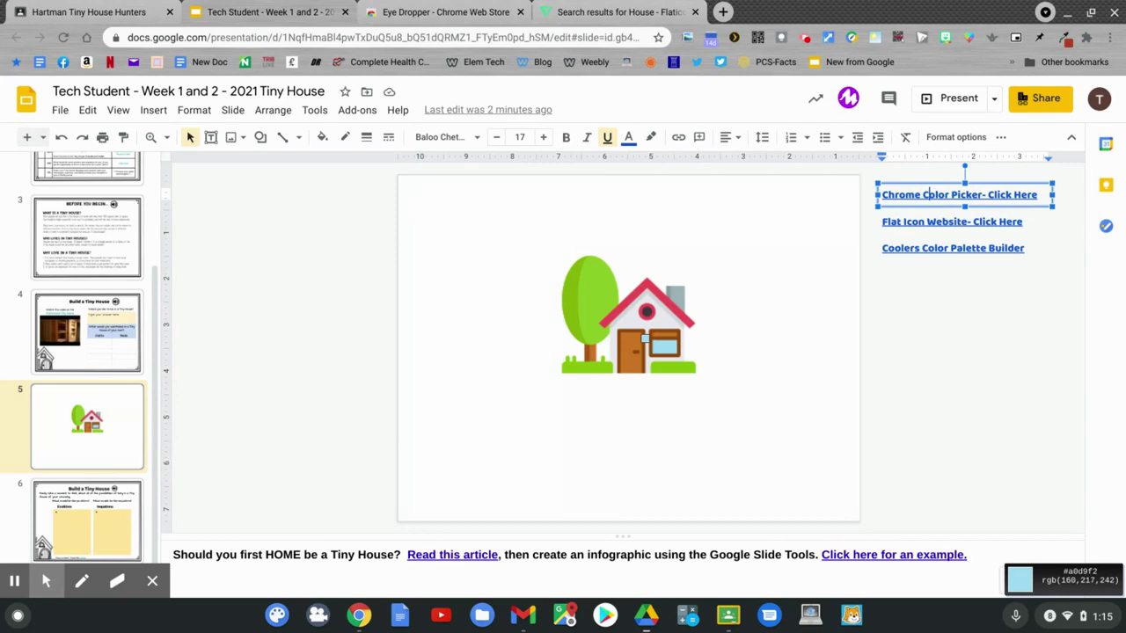
left_click(665, 351)
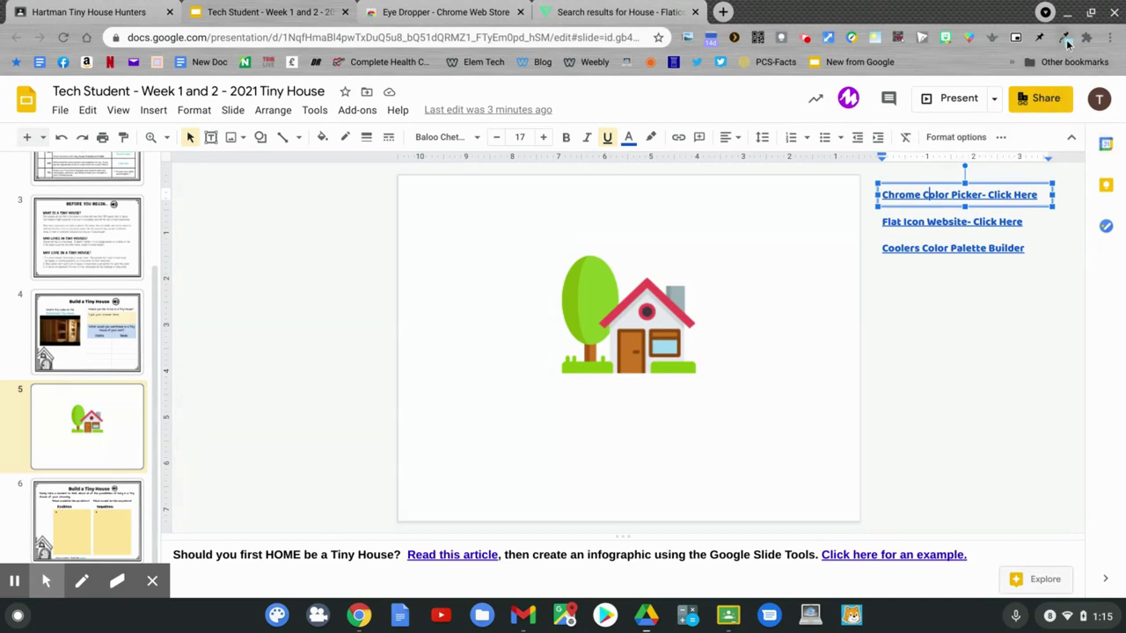
left_click(1066, 39)
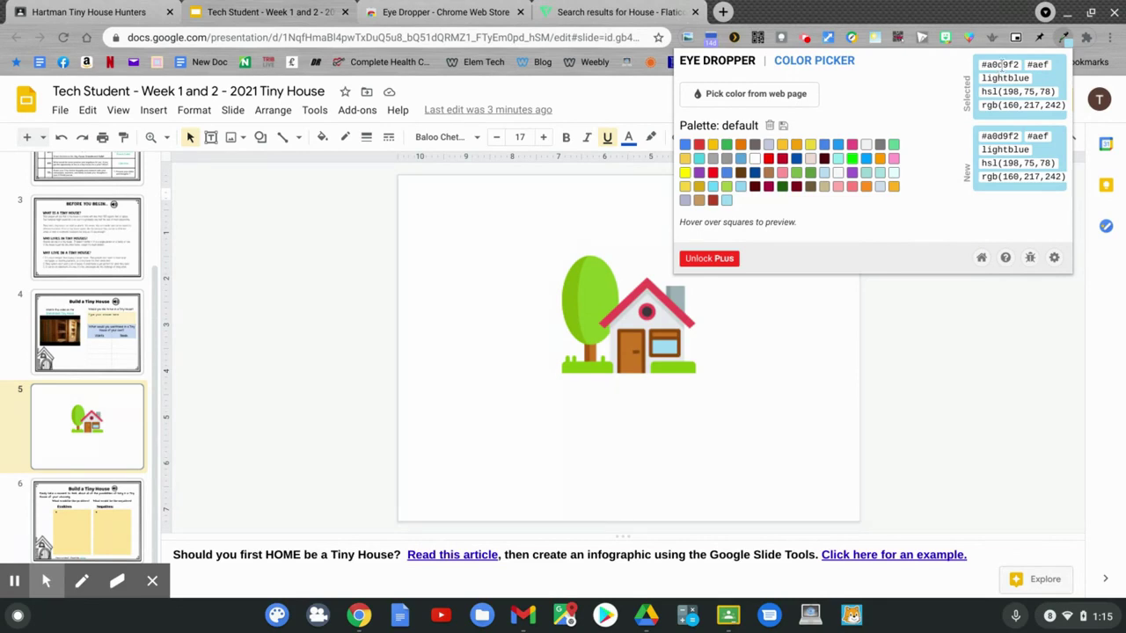
double_click(1002, 64)
left_click(949, 315)
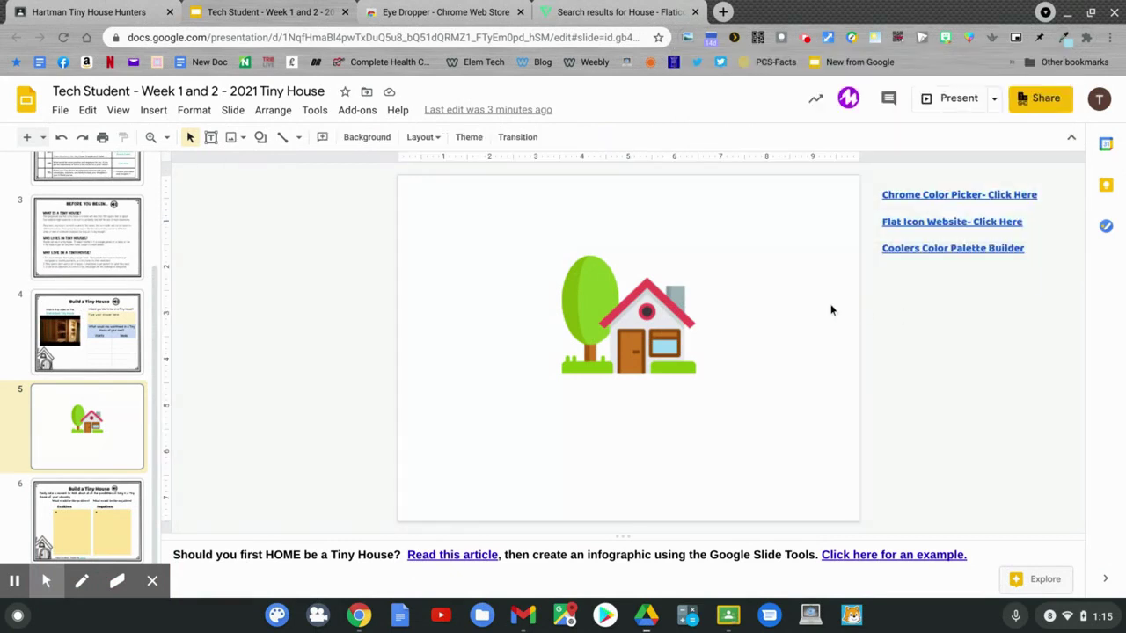
Set the background of slide 5 to the custom solid color a0d9f2
right_click(775, 247)
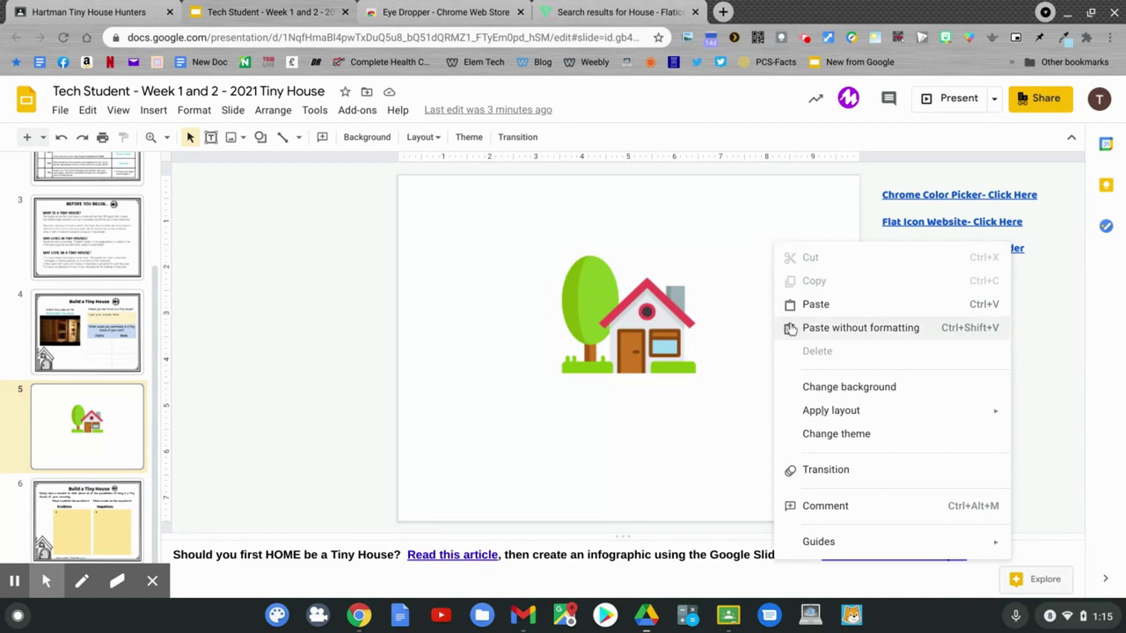
left_click(800, 387)
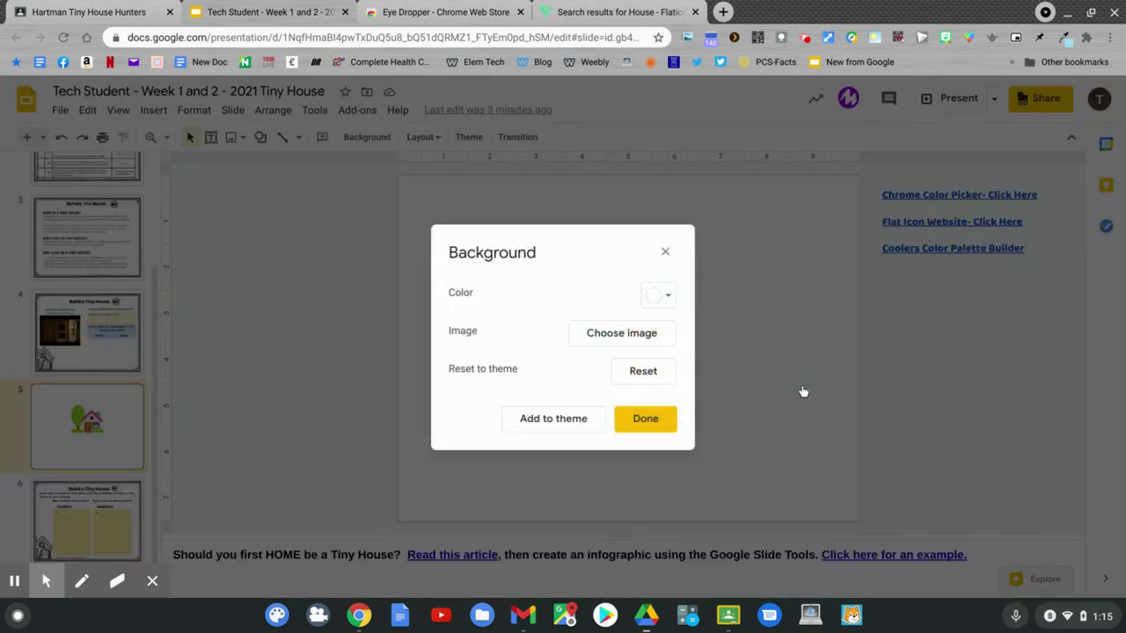
left_click(668, 300)
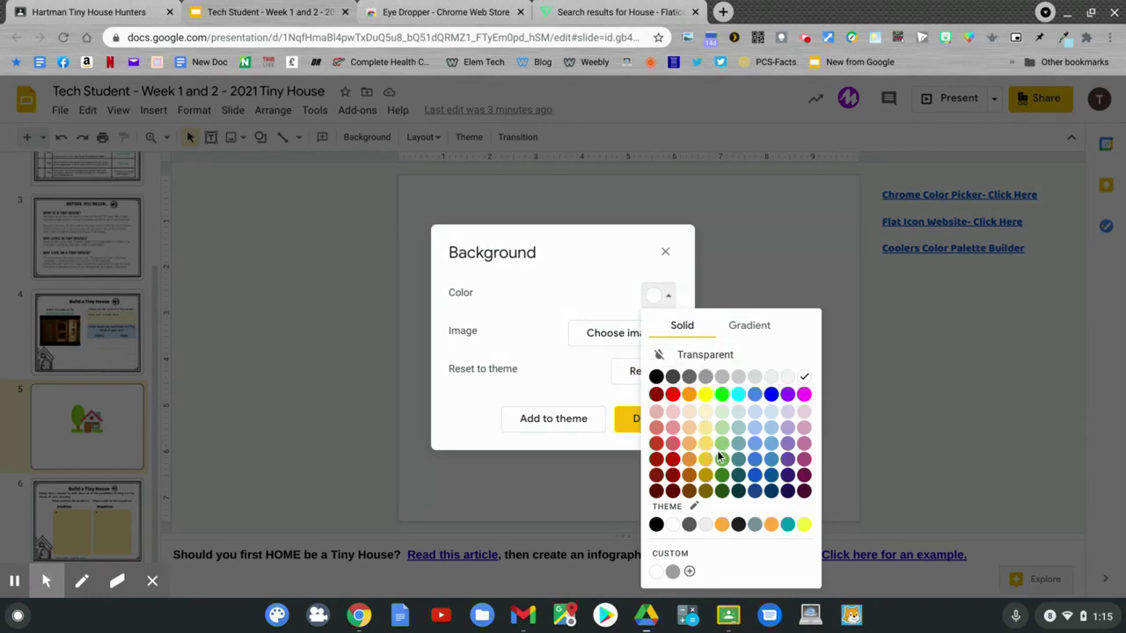
left_click(673, 556)
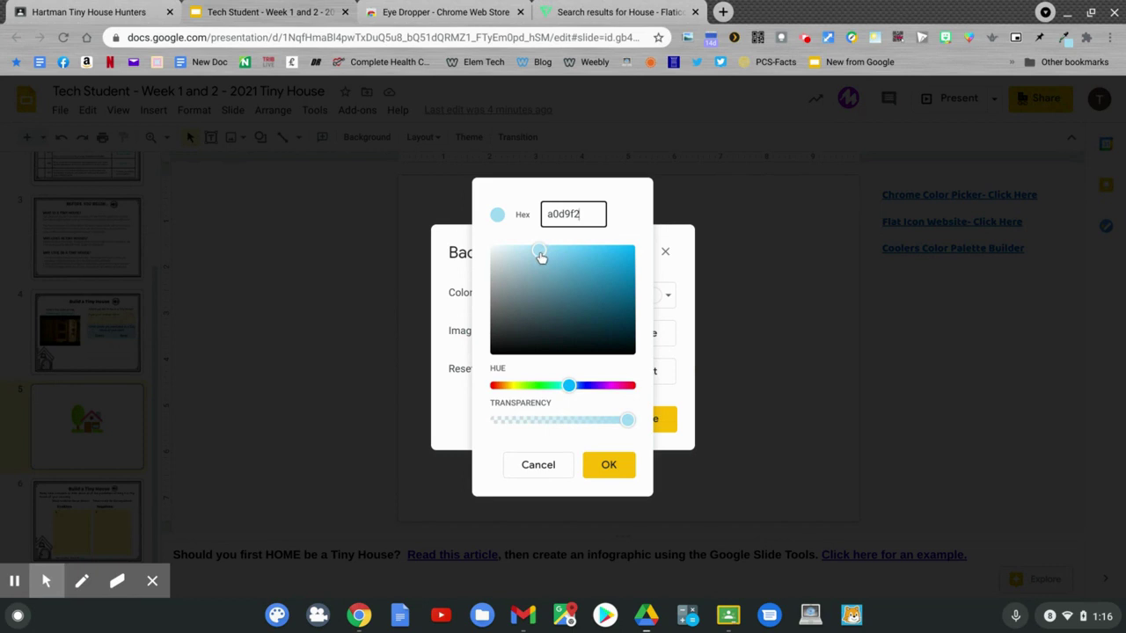
left_click(609, 467)
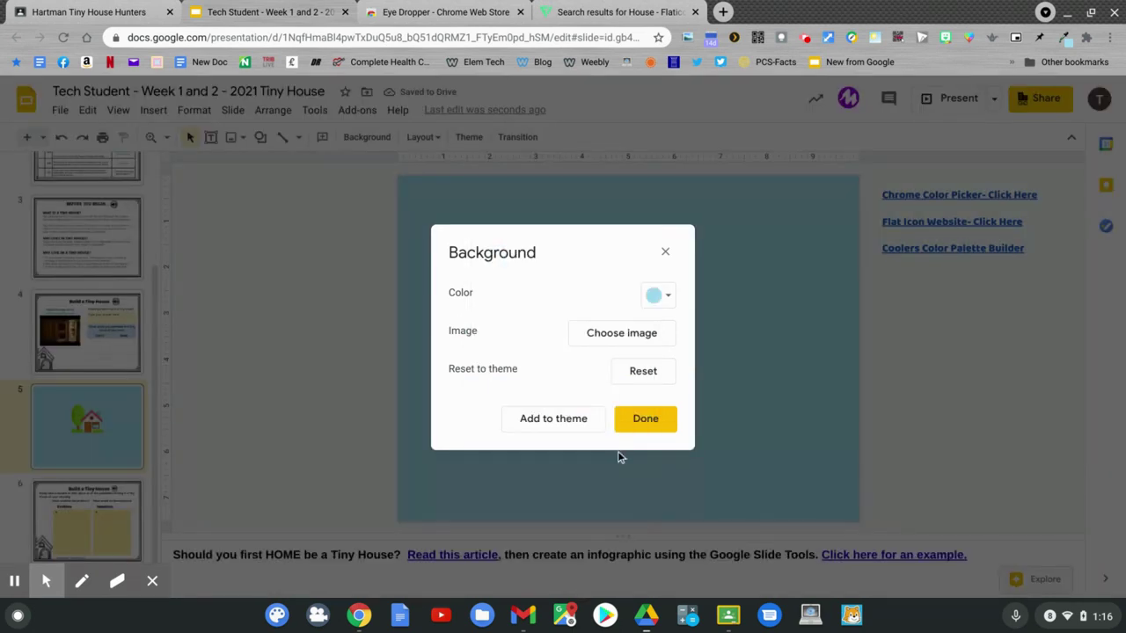
left_click(645, 425)
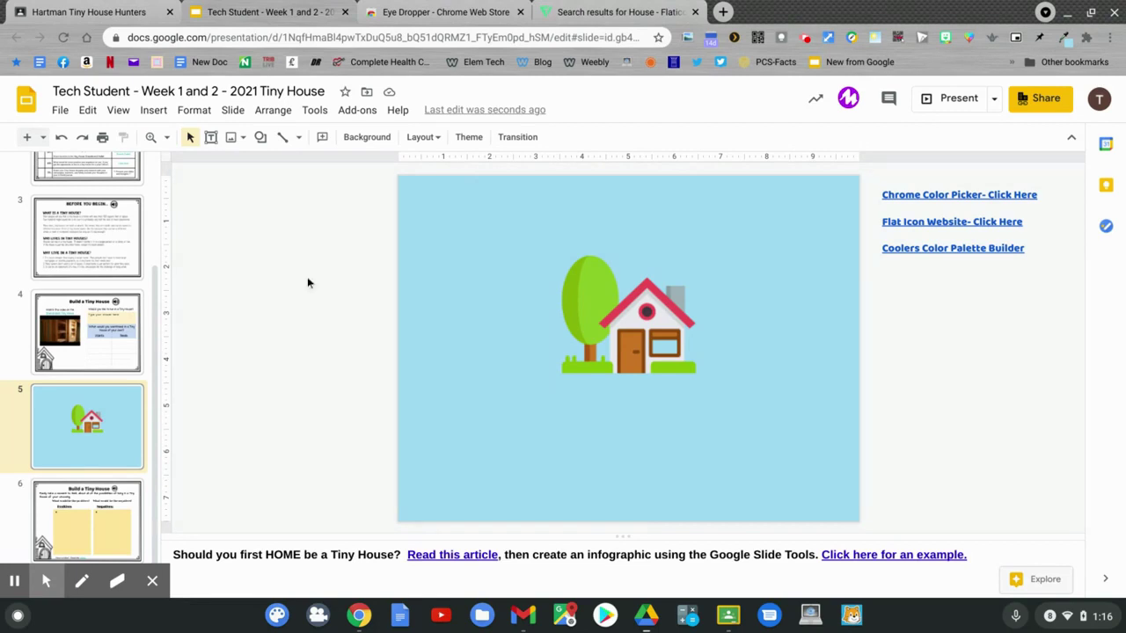
Insert word art reading "Why buy a Tiny House?" and move it above the house as the slide's title
left_click(155, 111)
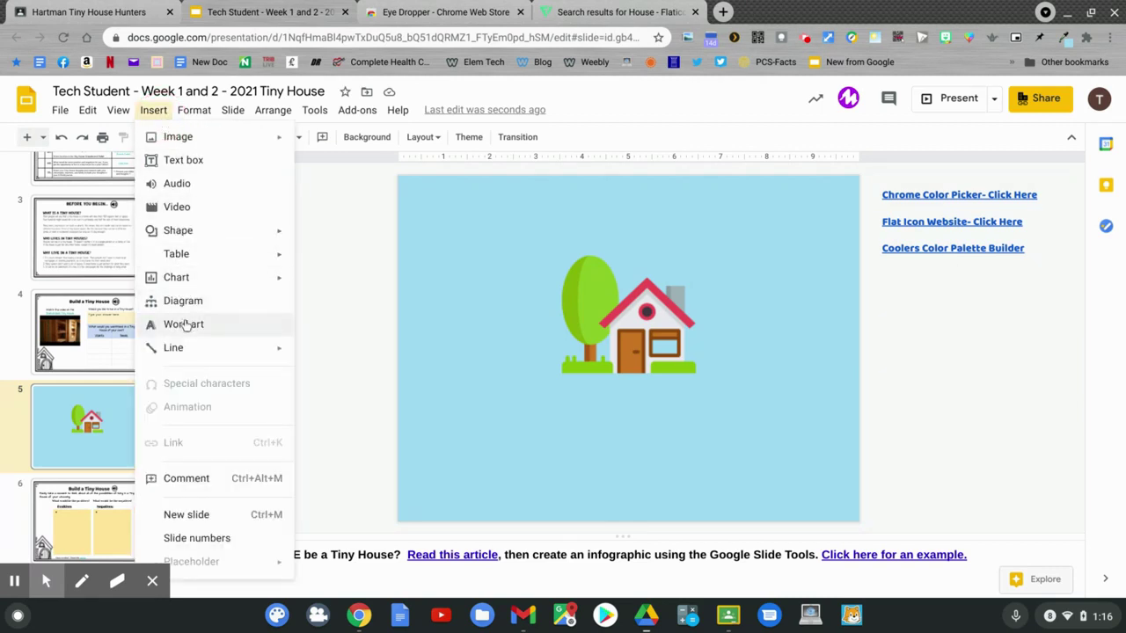
left_click(184, 324)
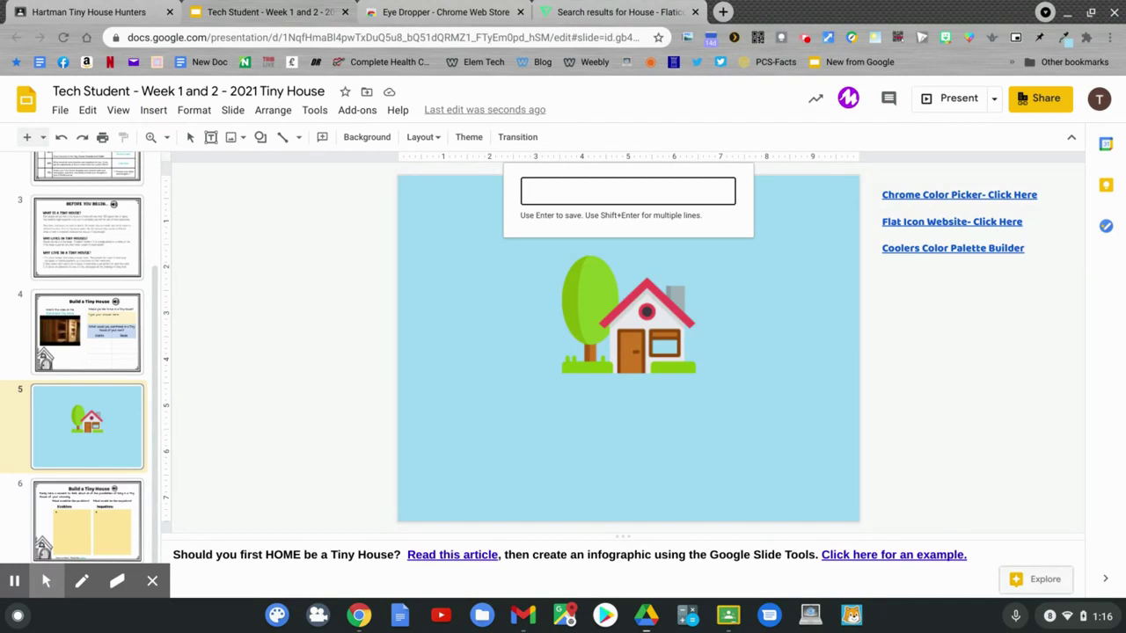
type("Why buy a Tiny House")
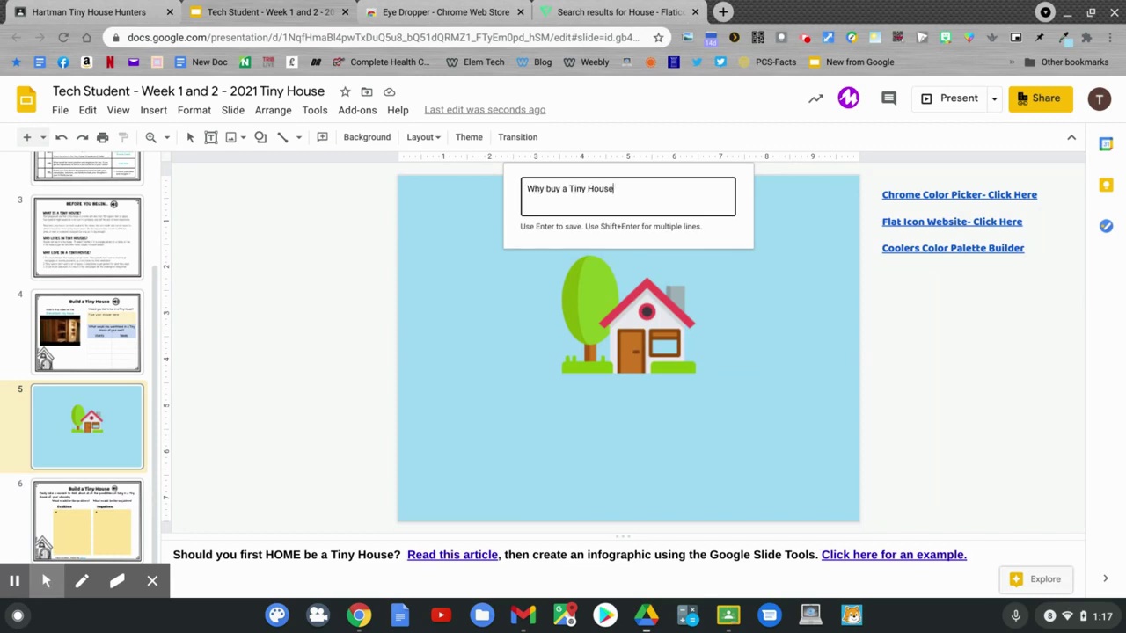
type("?")
key("Return")
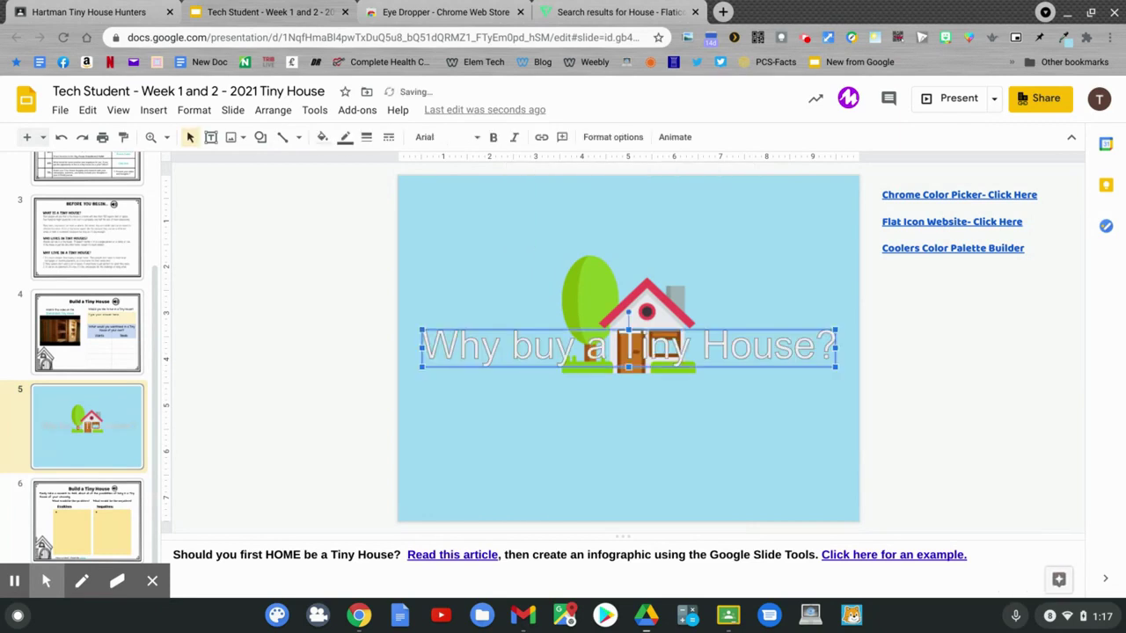
left_click(489, 356)
left_click_drag(489, 356, 492, 218)
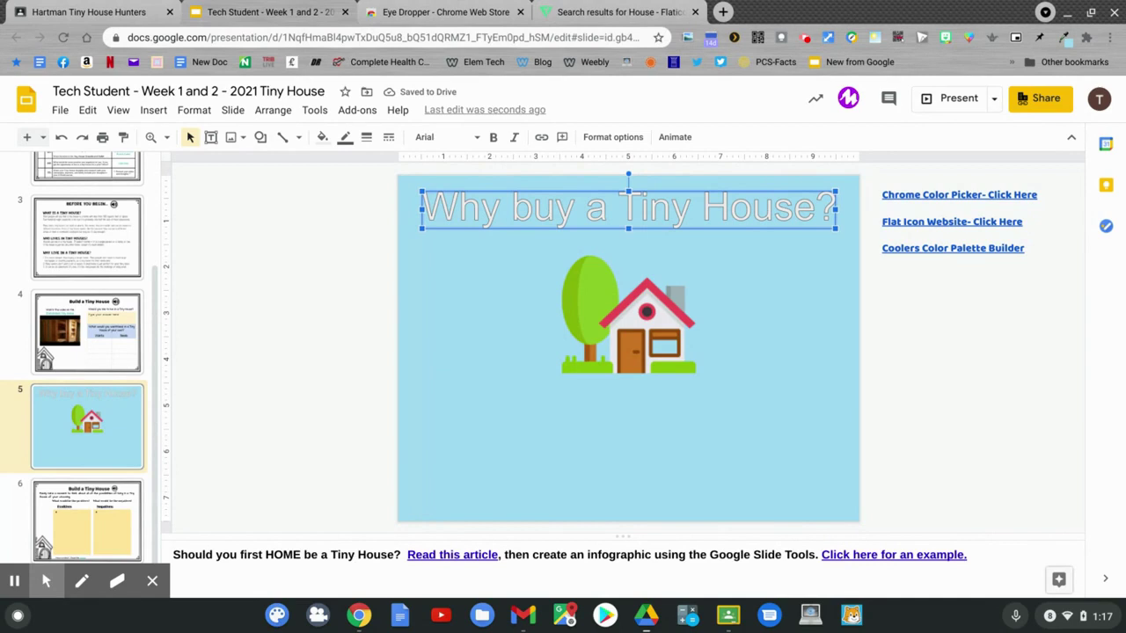
Change the font of the title word art to Coming Soon
left_click(475, 137)
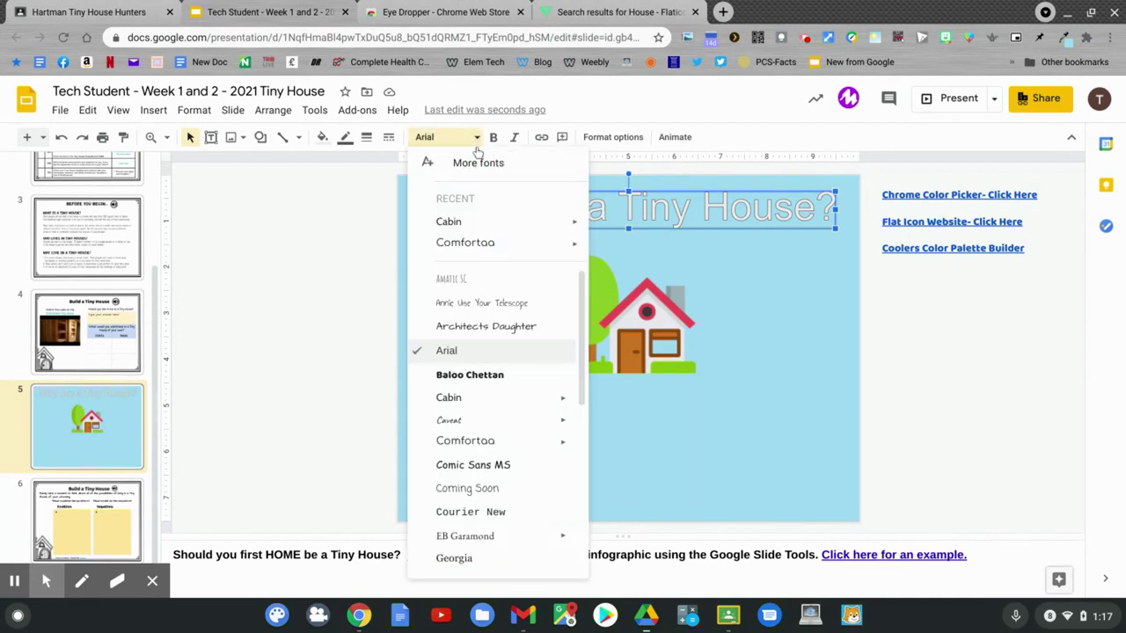
left_click(466, 444)
left_click(444, 137)
left_click(465, 488)
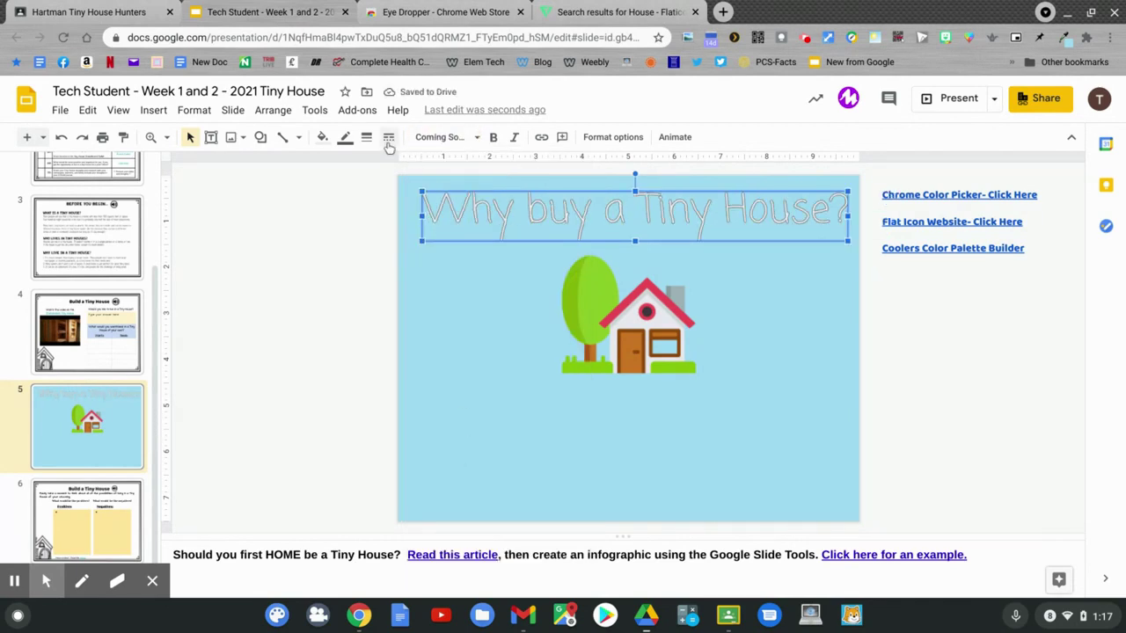
Fill the title word art with the custom gray and make it bold
left_click(323, 139)
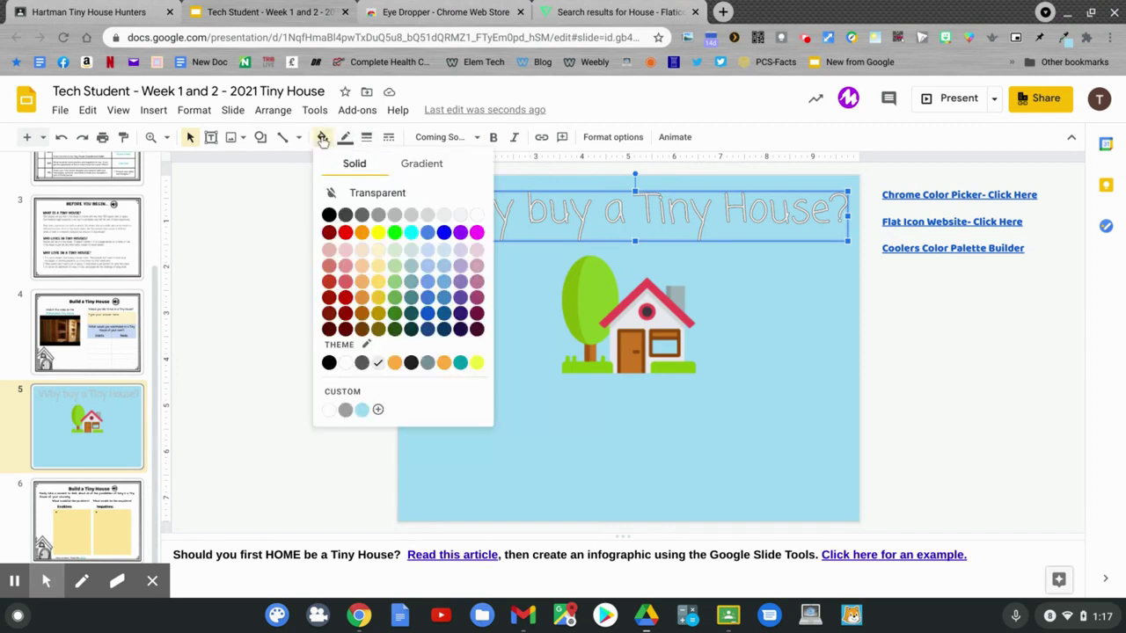
left_click(345, 409)
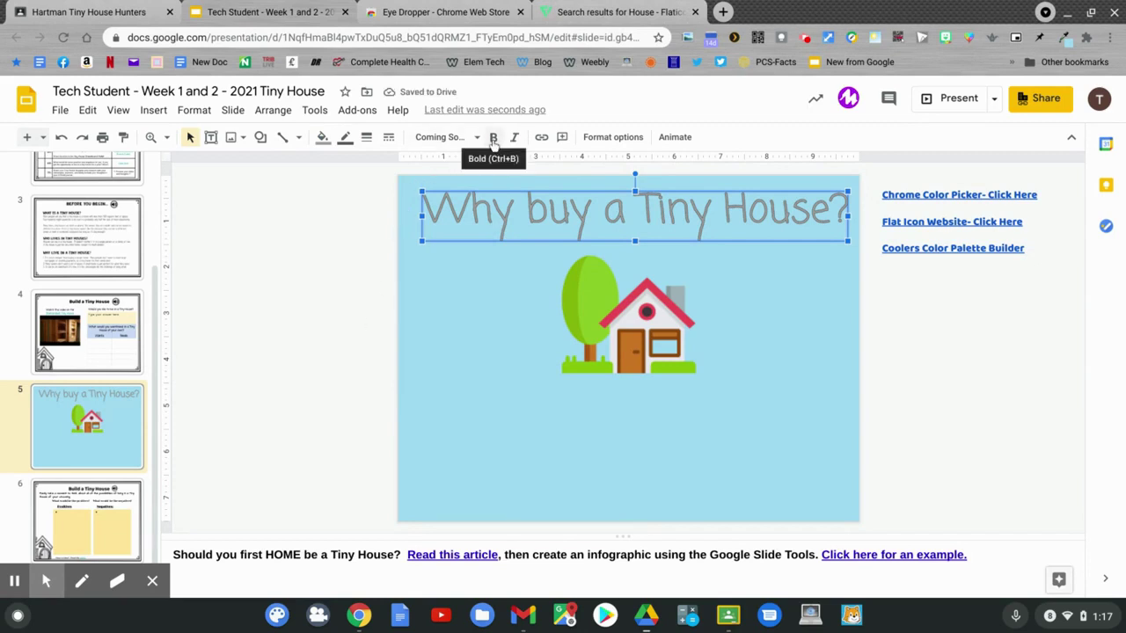
left_click(493, 143)
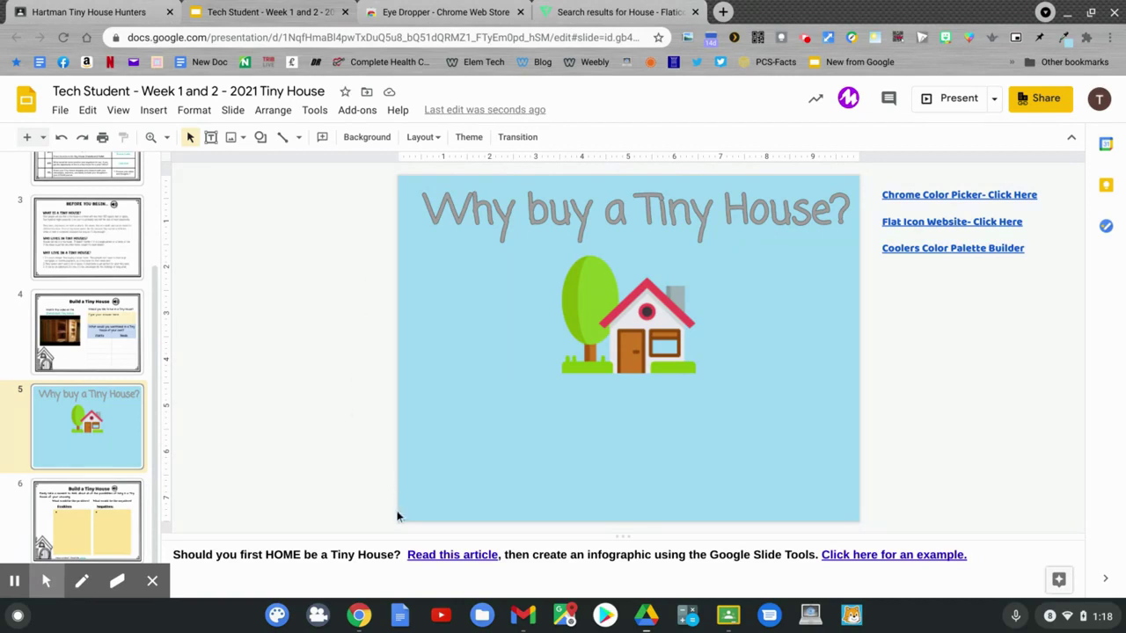
Open the linked tiny house article from the speaker notes and review its introduction and contents list
left_click(451, 555)
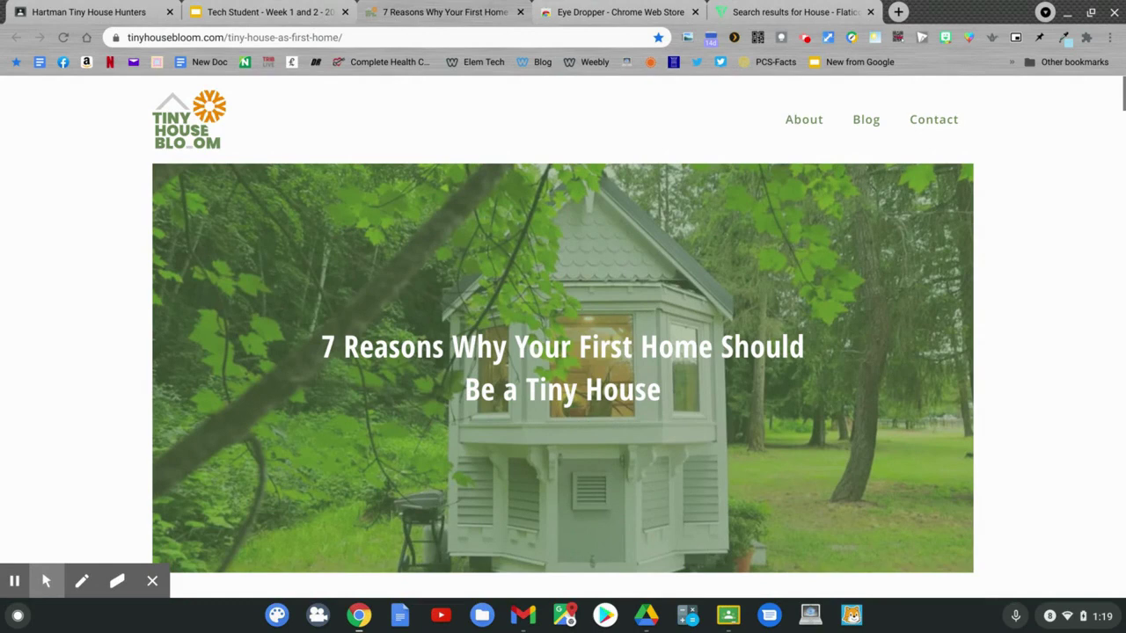
scroll(563, 334, "down", 6)
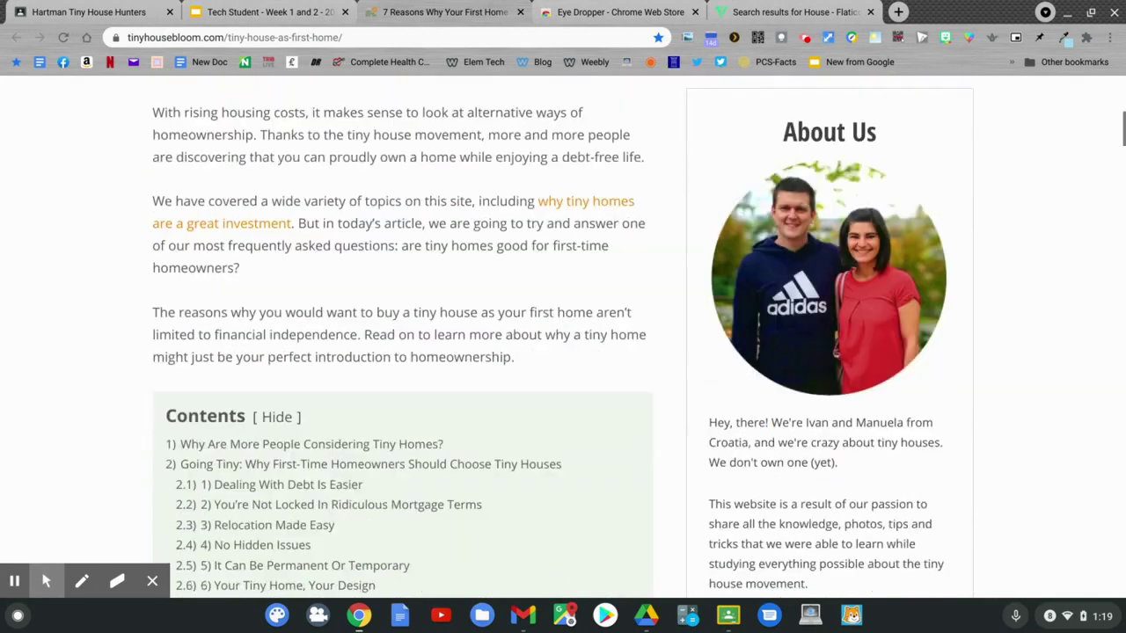
scroll(562, 335, "down", 3)
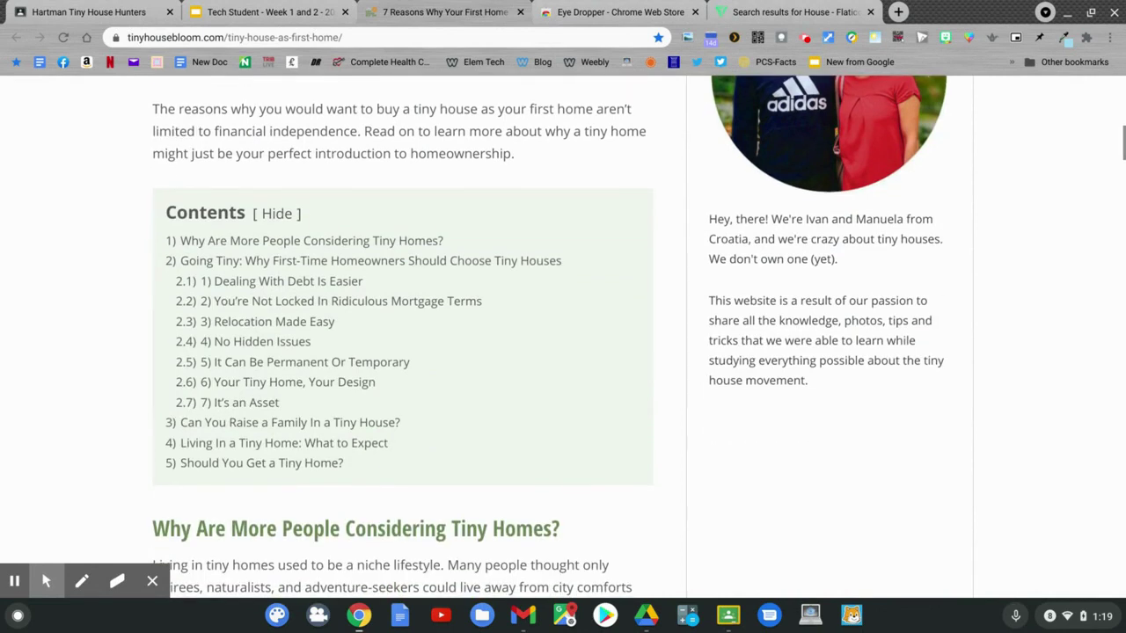
Search Google for "tiny house" in a new browser tab
left_click(898, 12)
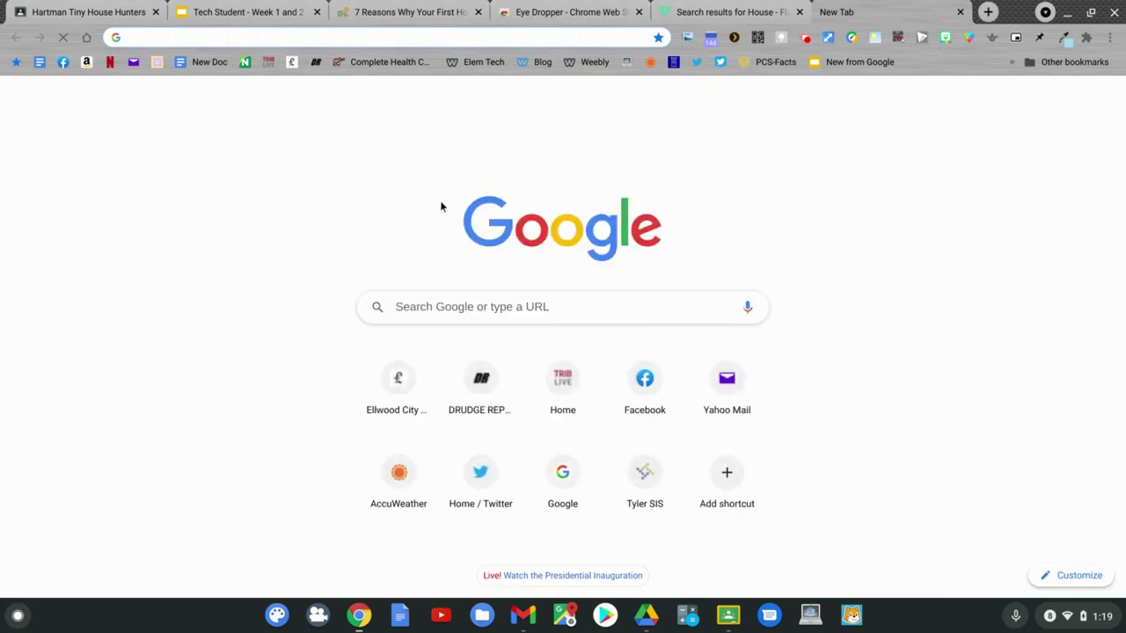
left_click(431, 315)
type("ti")
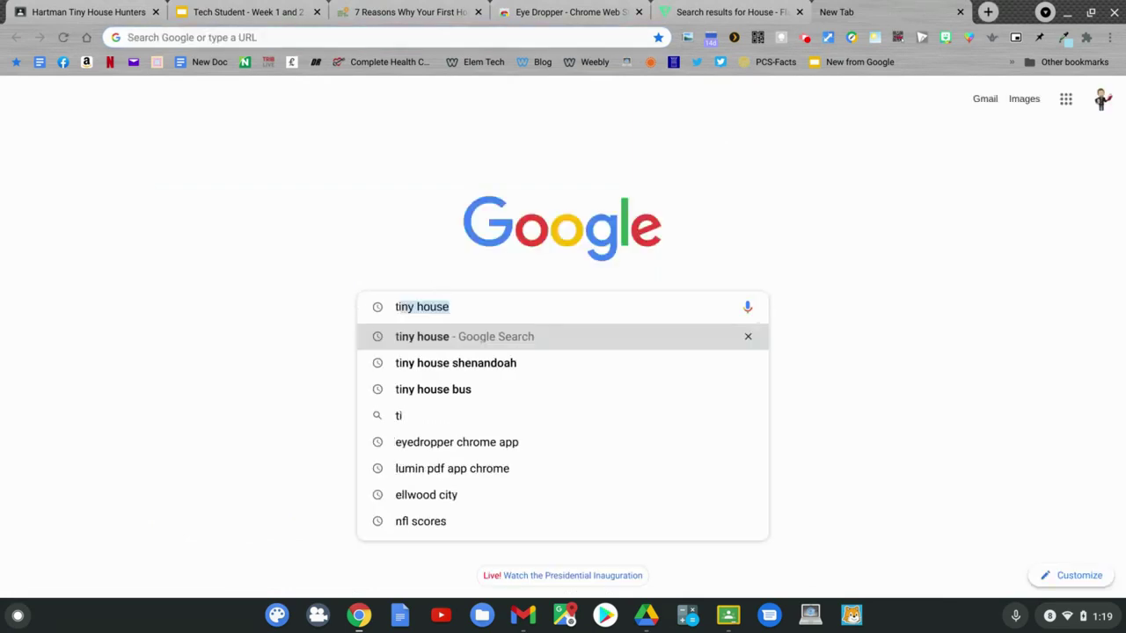
type("ny house")
key("Return")
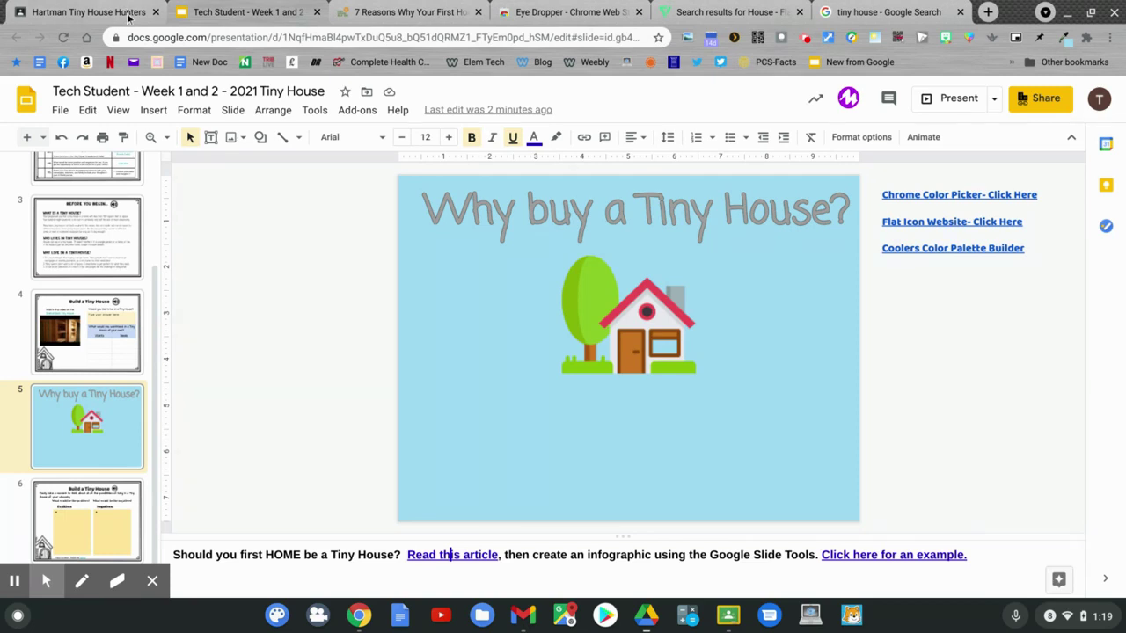
Return to the Tiny House presentation and draw a text box about 2.5 by 1.8 inches below and left of the house
left_click(212, 139)
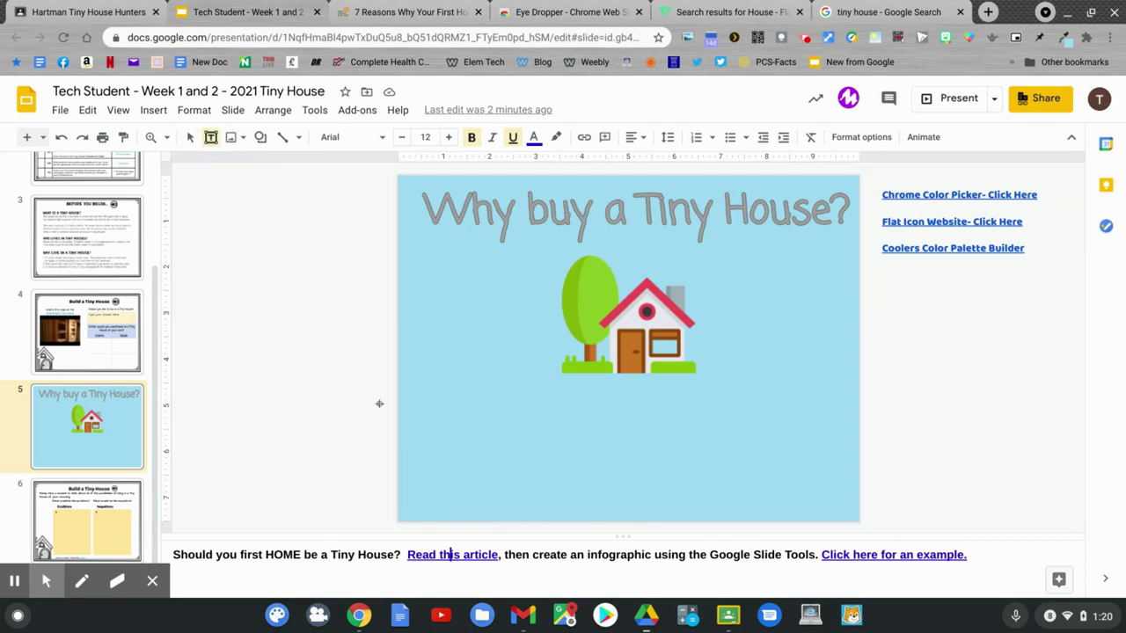
left_click(417, 397)
left_click_drag(417, 397, 534, 478)
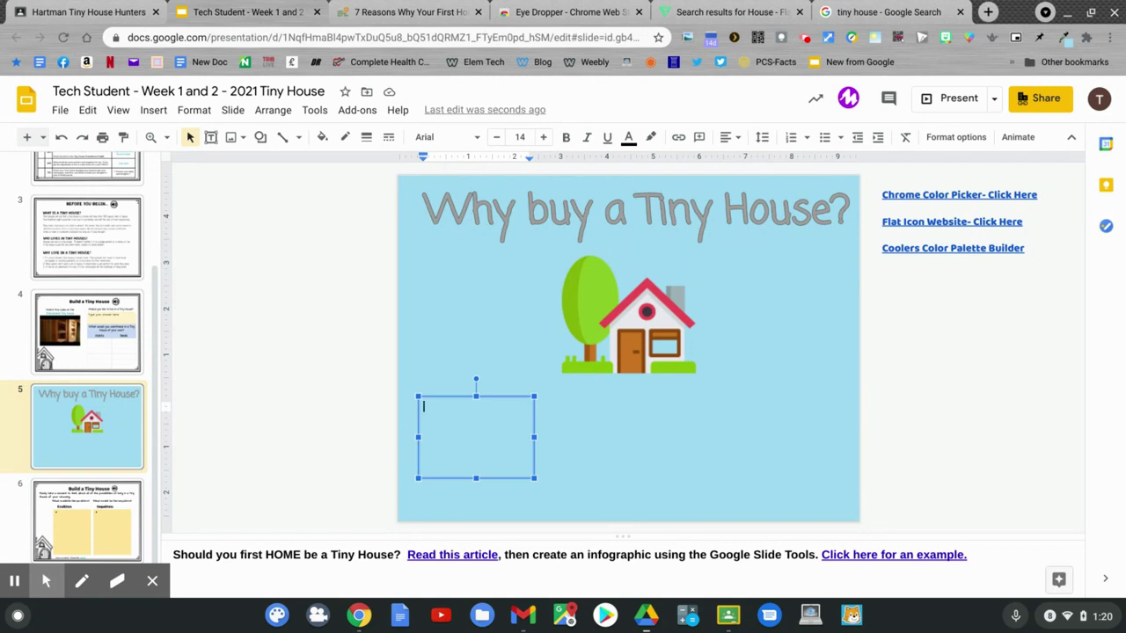
Sample the house's red roof color with the Eye Dropper and copy its hex code ea4756
left_click(323, 143)
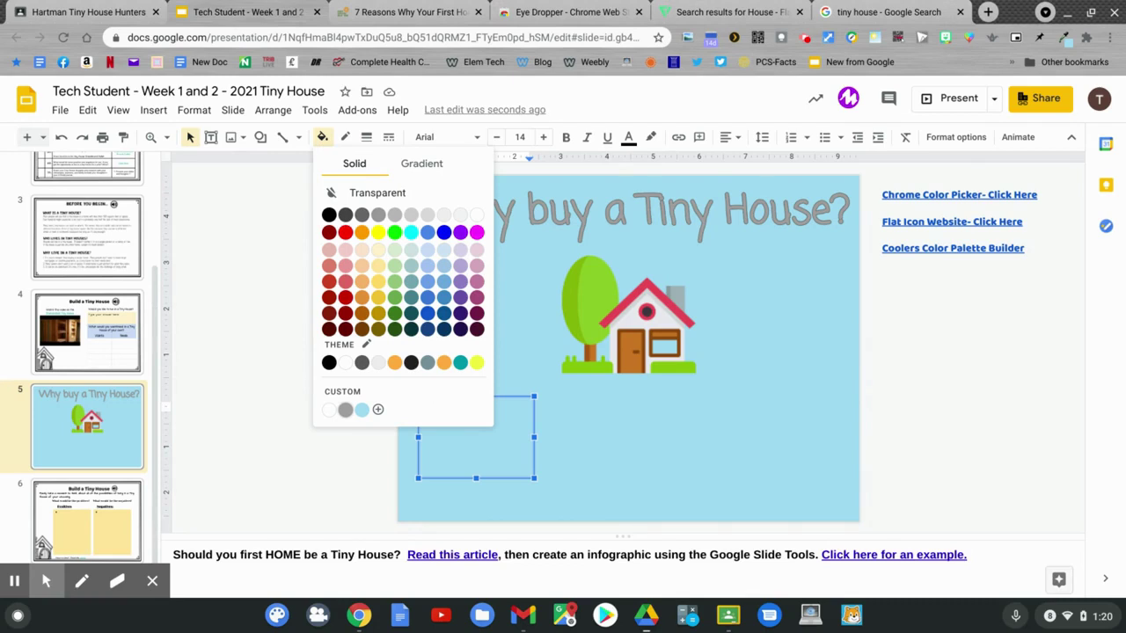
left_click(297, 188)
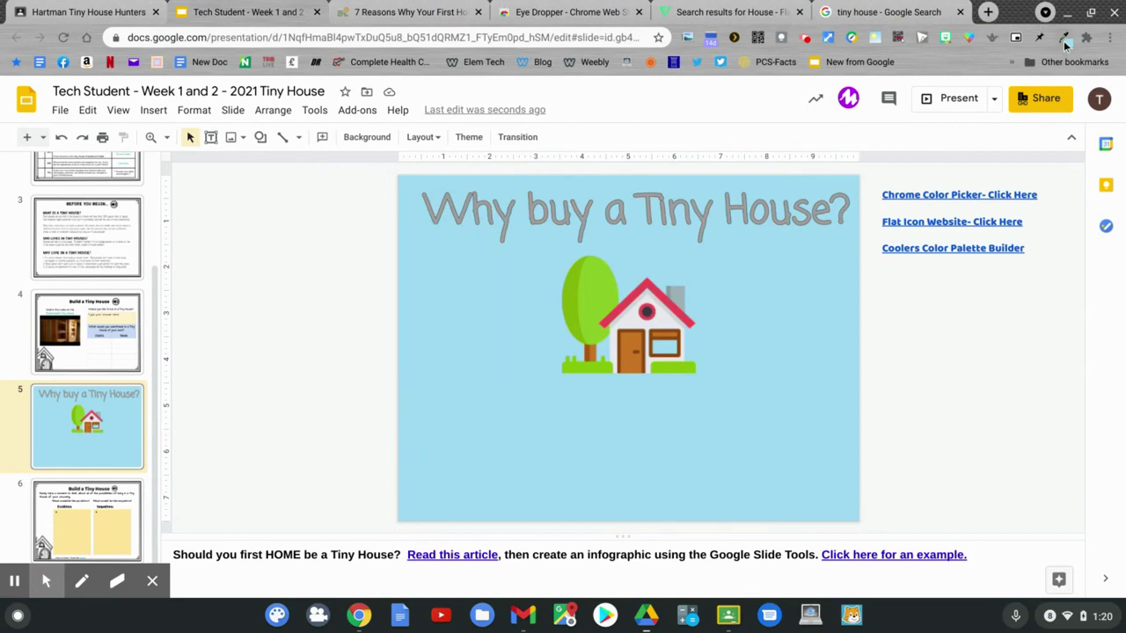
left_click(1065, 40)
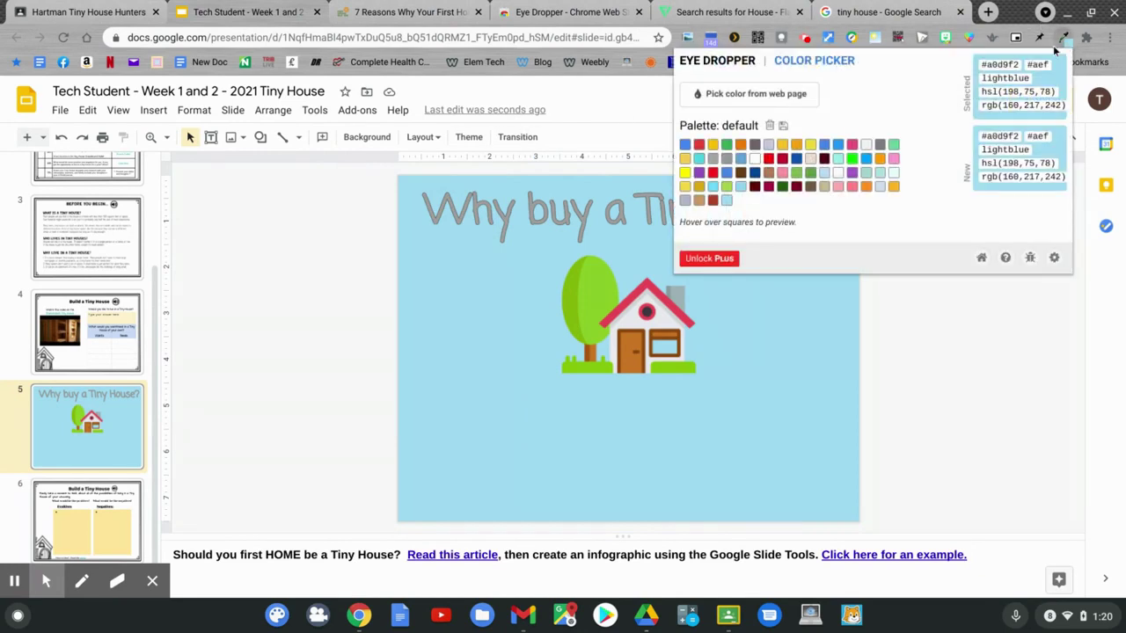
left_click(798, 94)
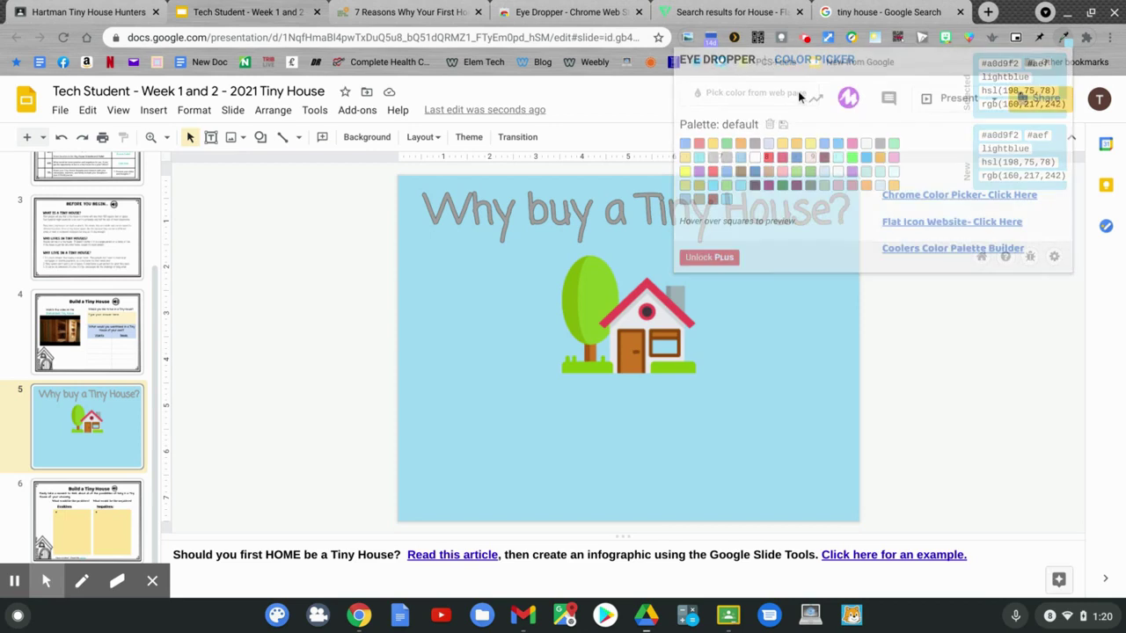
left_click(656, 294)
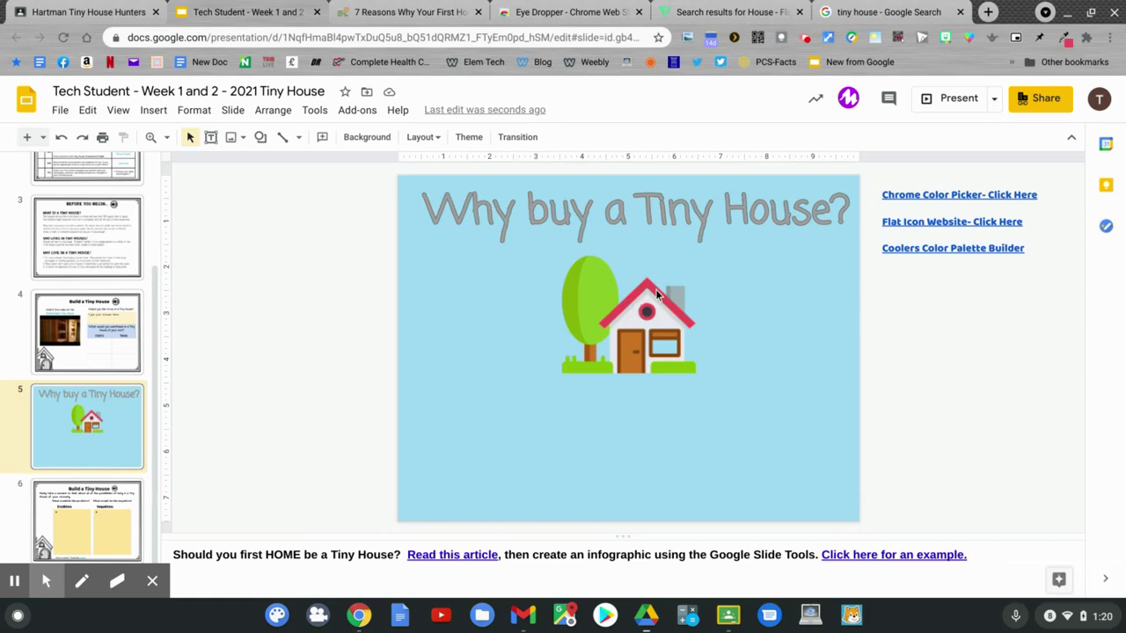
left_click(1069, 40)
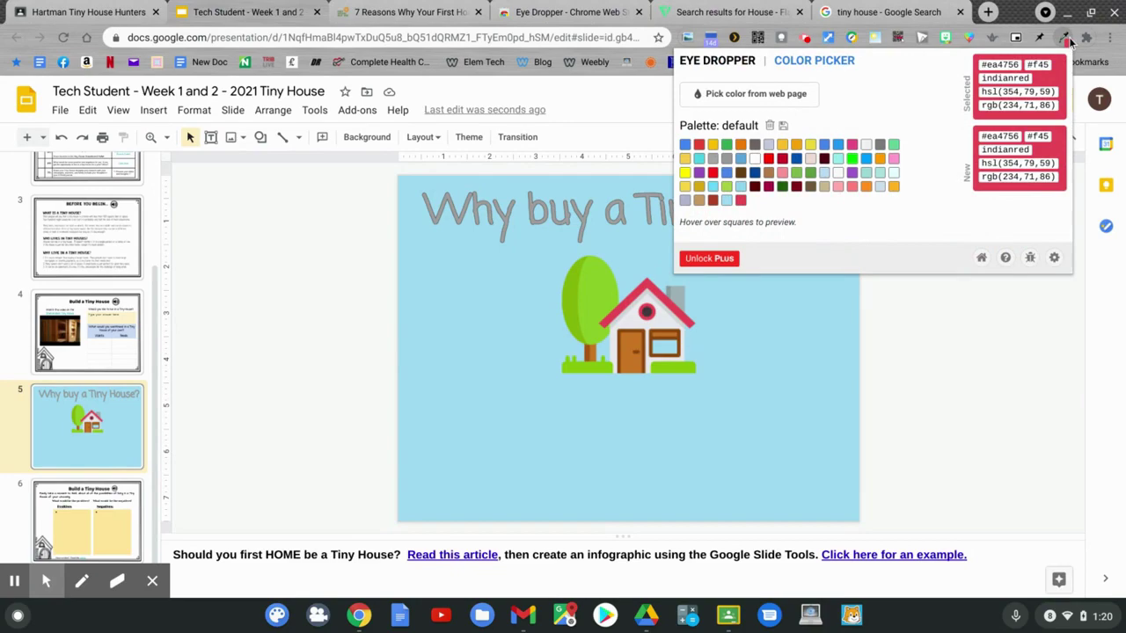
double_click(1008, 64)
left_click(966, 328)
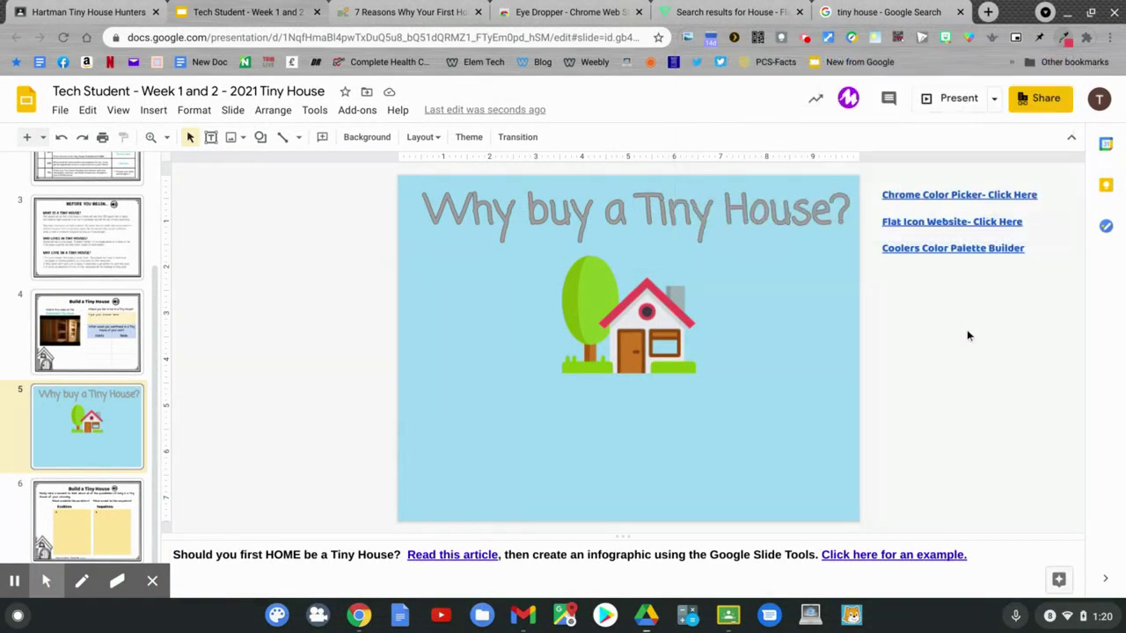
Fill the empty text box below the house with the custom color ea4756
left_click(498, 428)
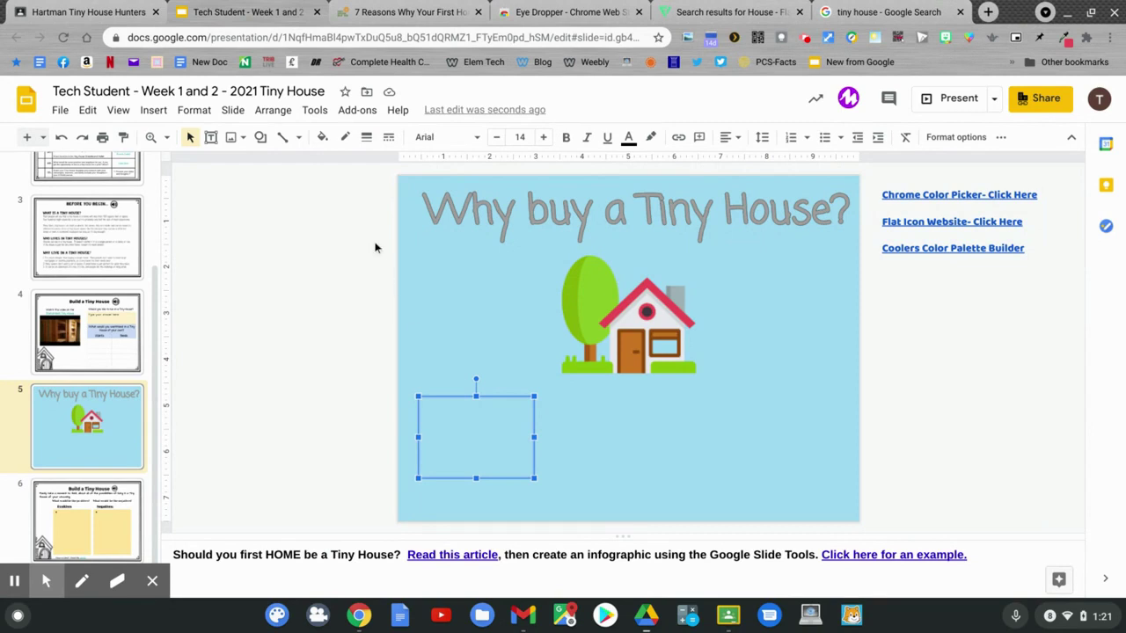
left_click(322, 138)
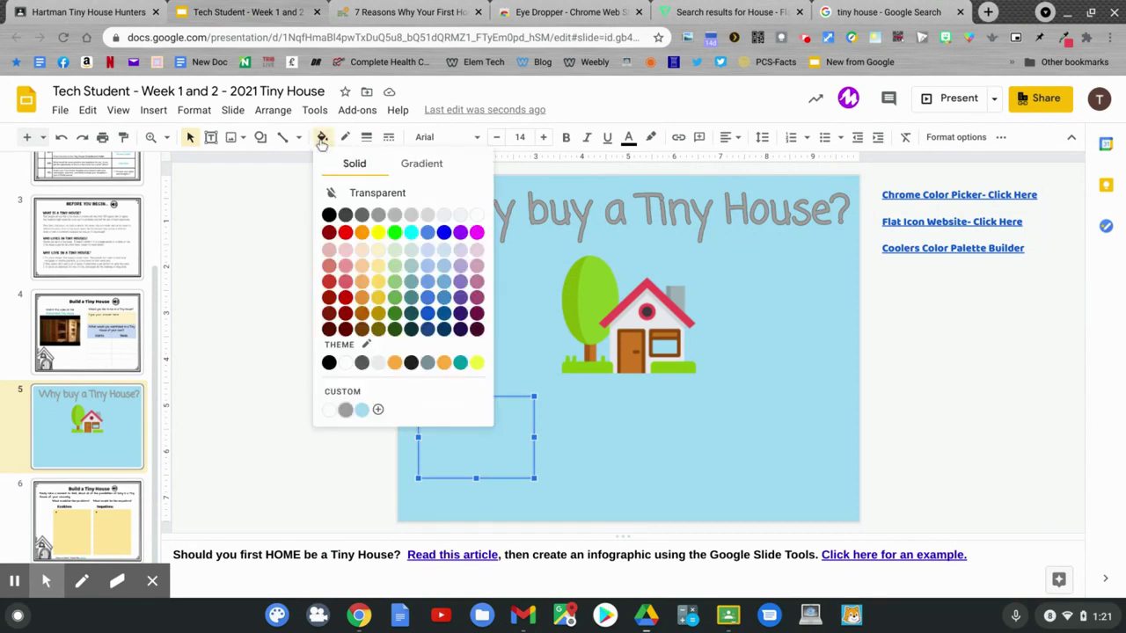
left_click(346, 393)
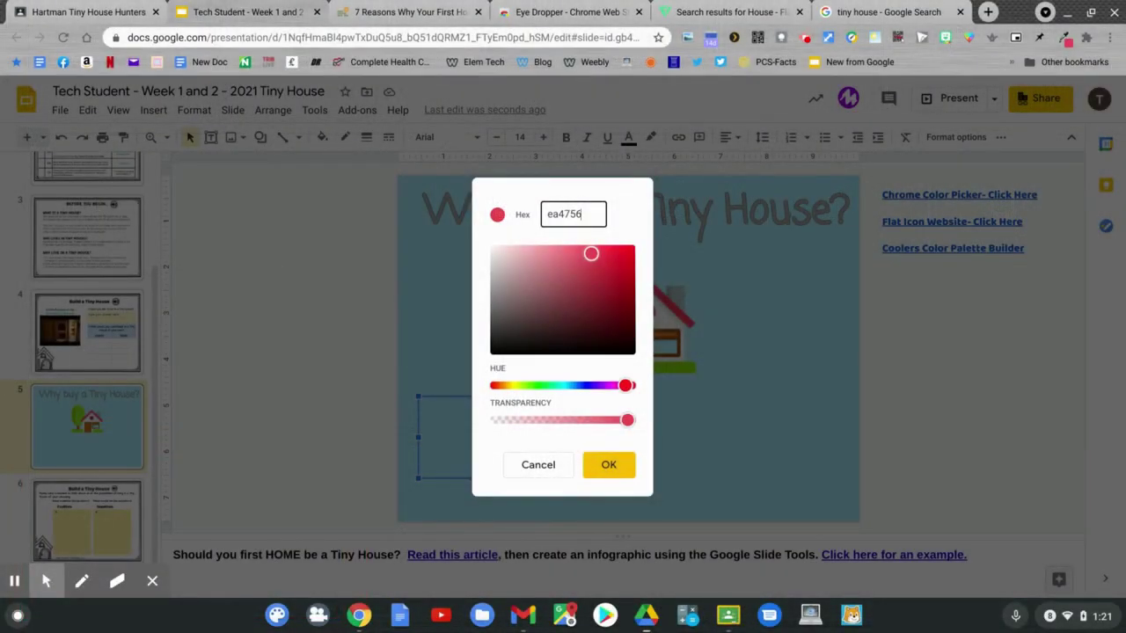
left_click(616, 465)
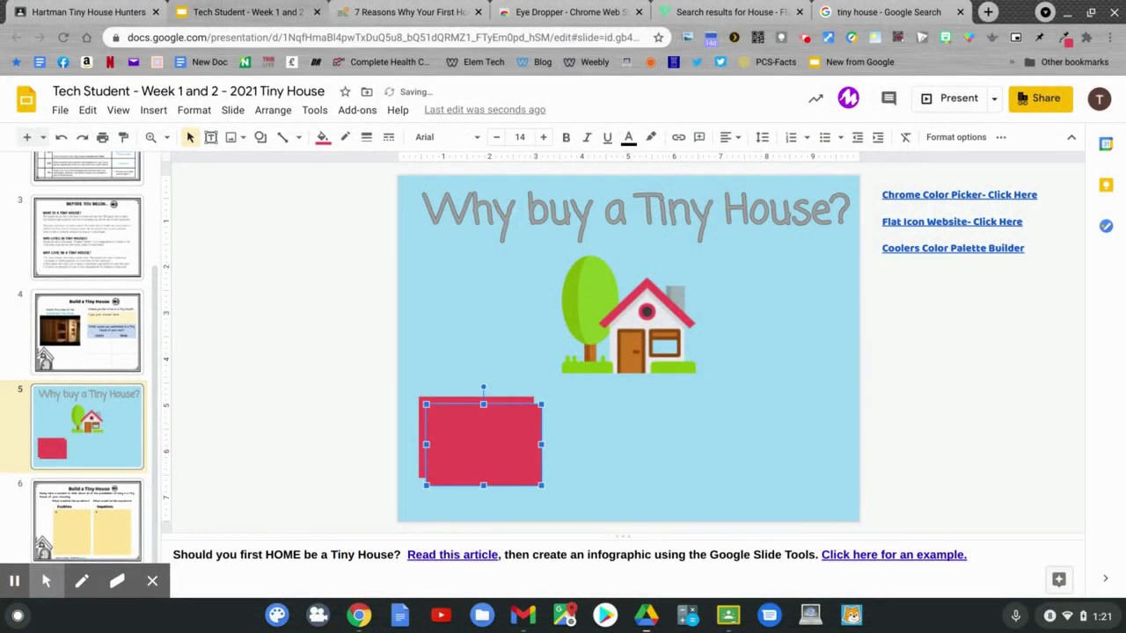
Duplicate the red box and place the copy beside the first one, level with it and separated by a small gap
key("Up")
key("Up")
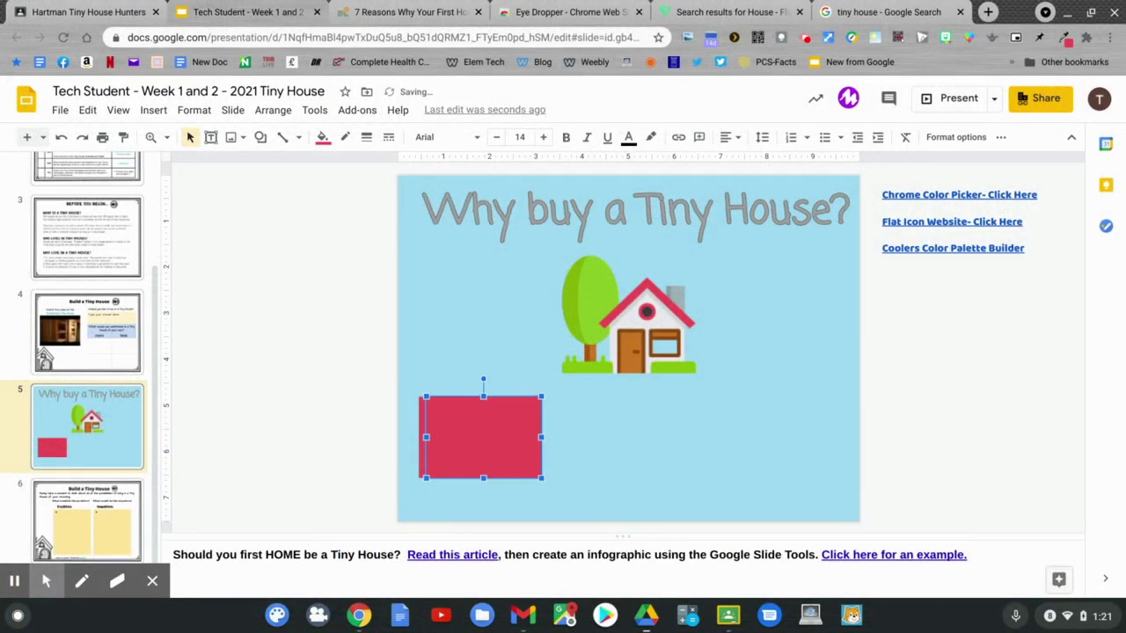
key("Right")
key("Right")
key("Right")
key("Right")
key("Right")
key("Right")
key("Right")
key("Right")
key("Right")
key("Right")
key("Right")
key("Right")
key("Right")
key("Right")
key("Right")
key("Right")
key("Right")
key("Right")
key("Right")
key("Right")
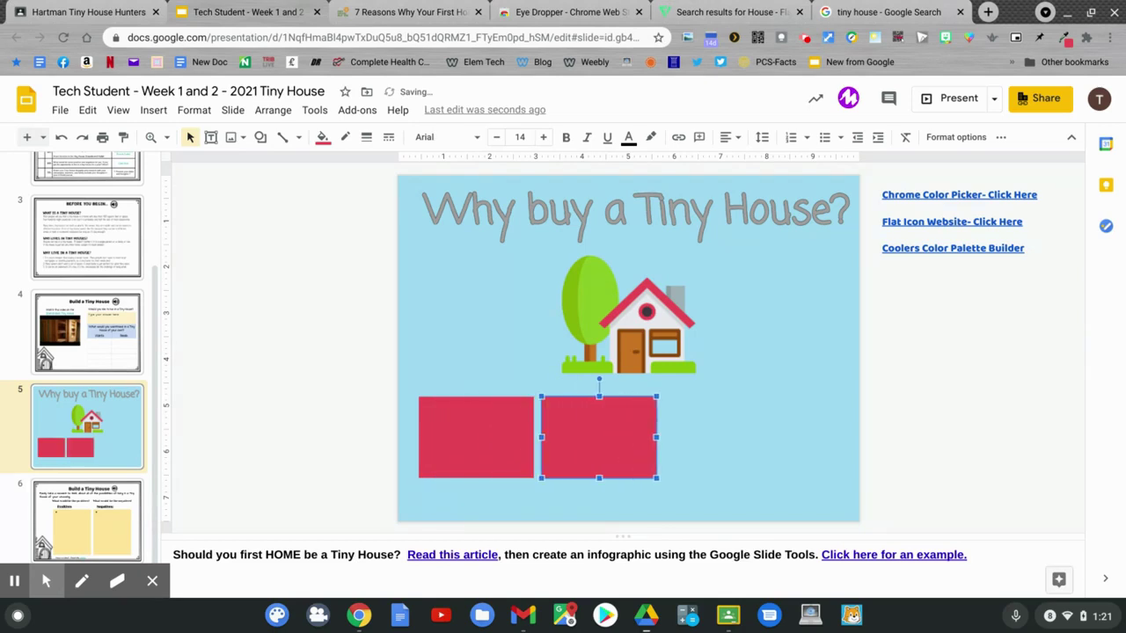
key("Right")
key("Right")
key("Right")
key("Right")
key("Right")
key("Right")
key("Right")
key("Right")
key("Right")
key("Right")
key("Right")
key("Right")
key("Right")
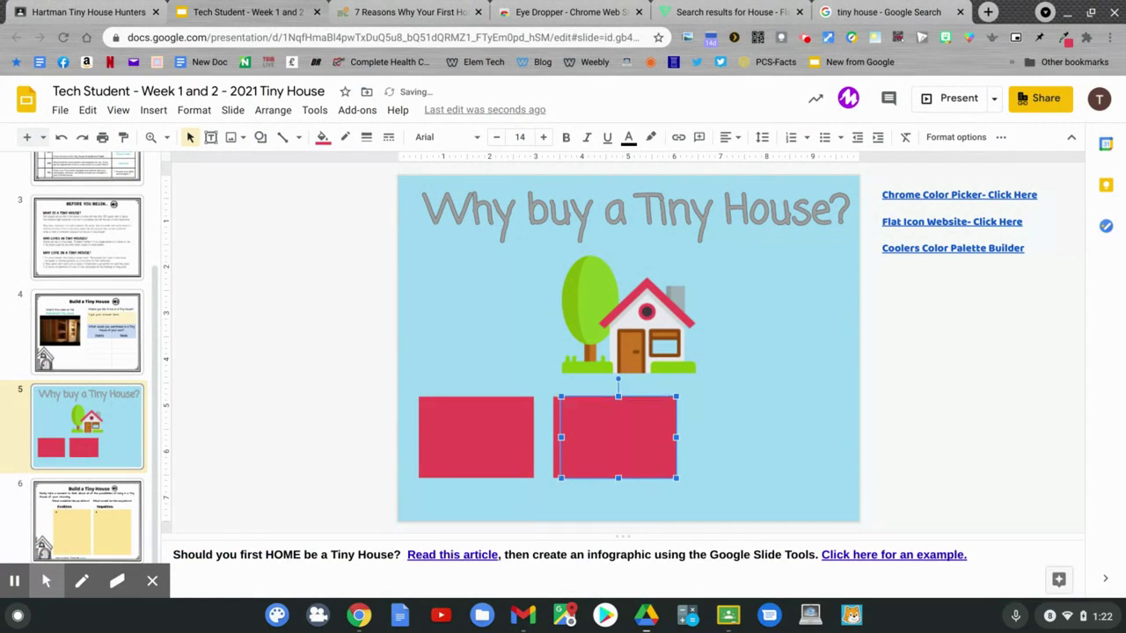
Place a third copy of the red box beside the second and space all three evenly in a row below the house
key("Right")
key("Right")
key("Right")
key("Right")
key("Right")
key("Right")
key("Right")
key("Right")
key("Right")
key("Right")
key("Right")
key("Right")
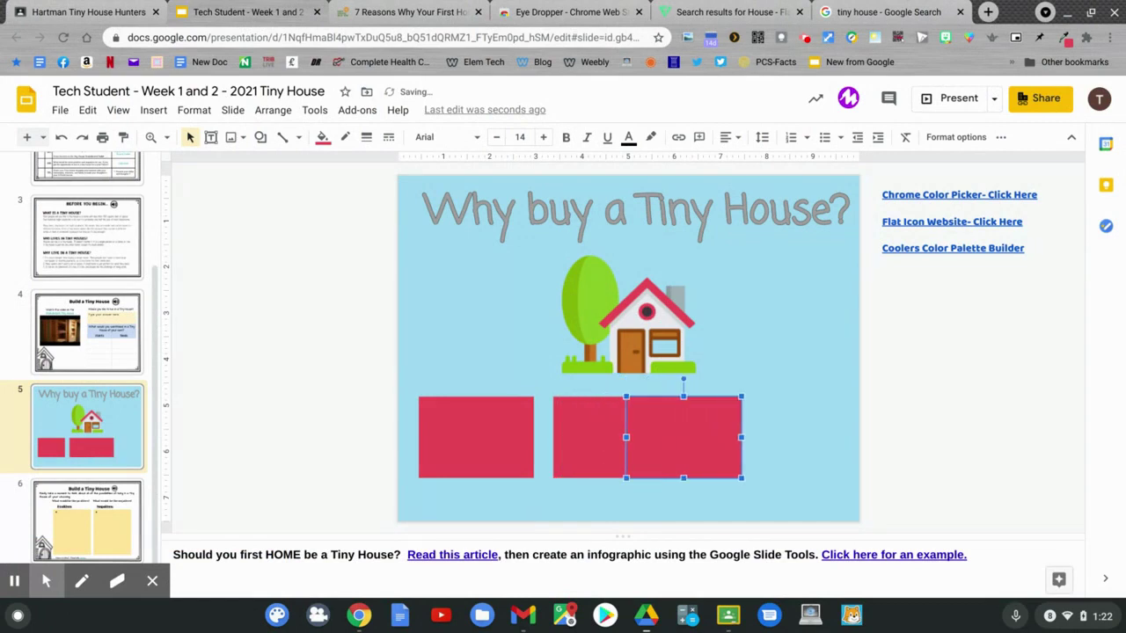
key("Right")
key("Right")
key("Right")
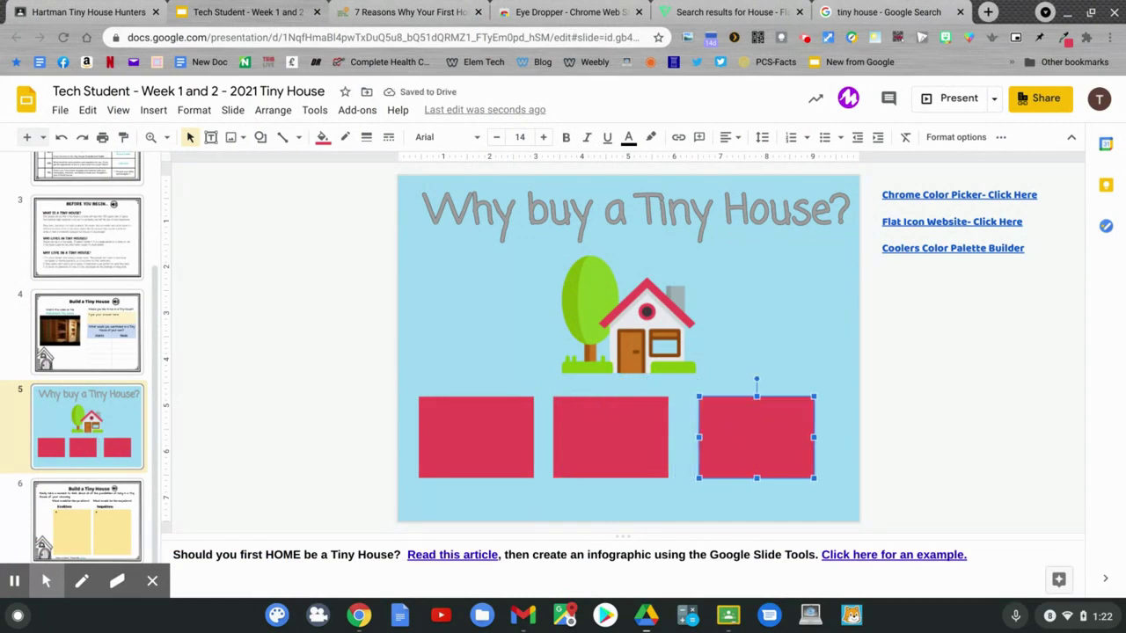
left_click(537, 500)
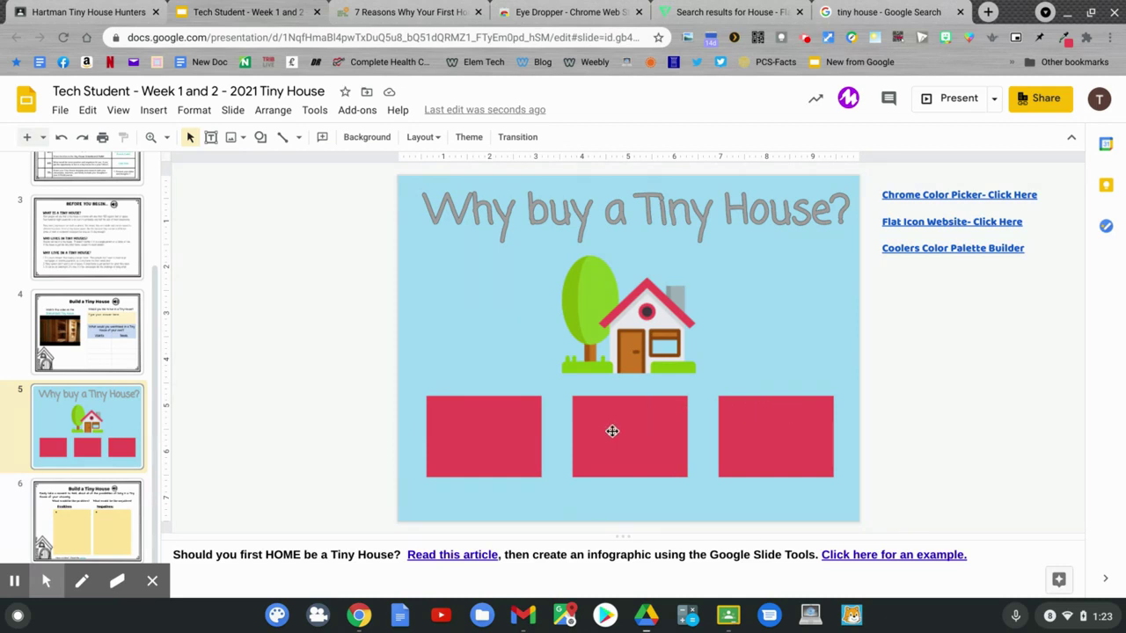
Enter "Dealing With Debt Is Easier" in the first red box
double_click(480, 421)
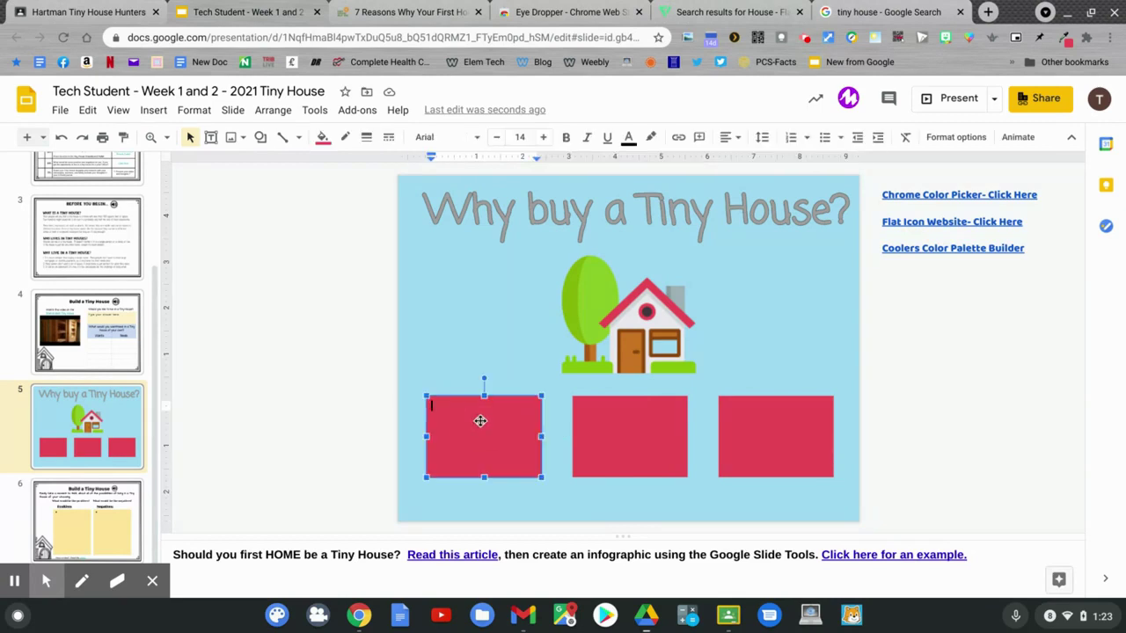
type("Dealing With Debt Is Easier")
left_click(338, 356)
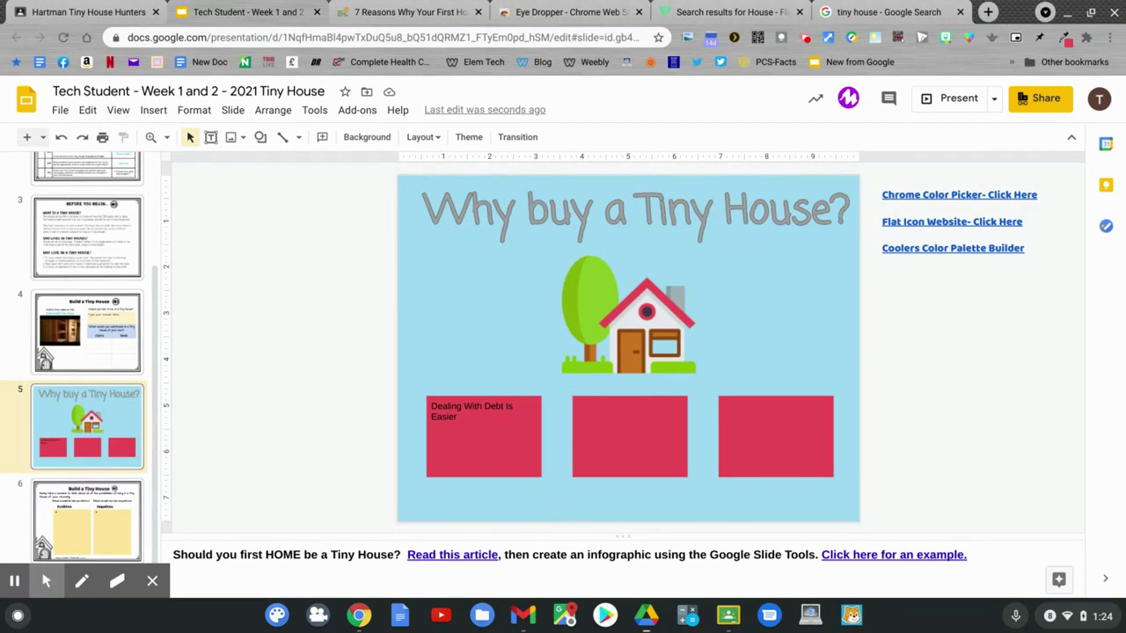
Format the first box's text in Coming Soon at size 28 and center it horizontally
left_click(463, 415)
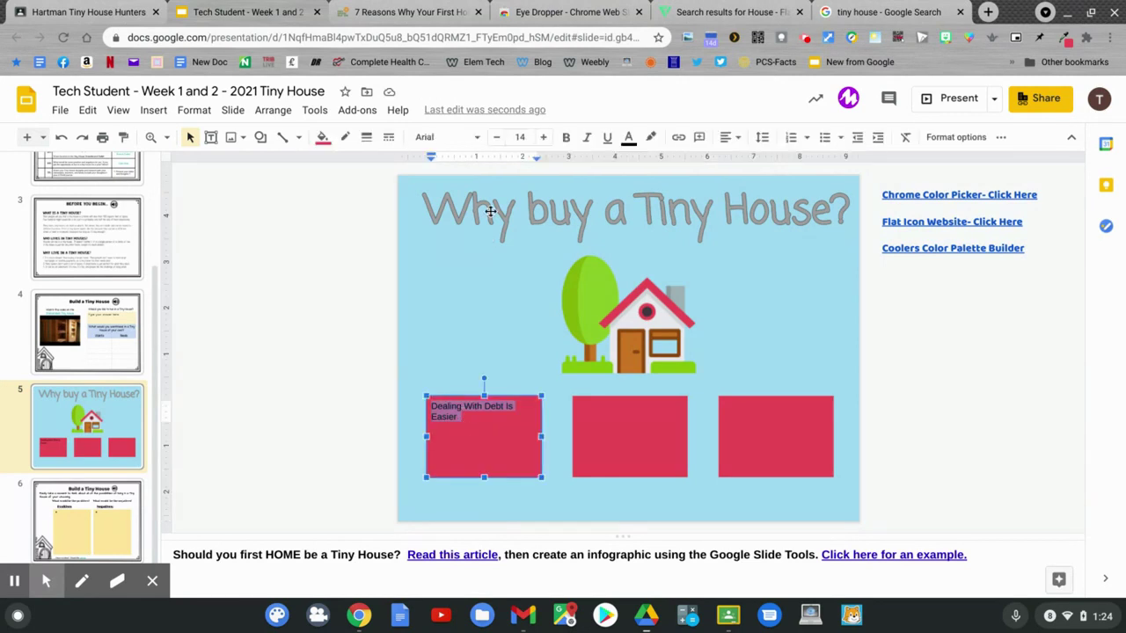
left_click(476, 139)
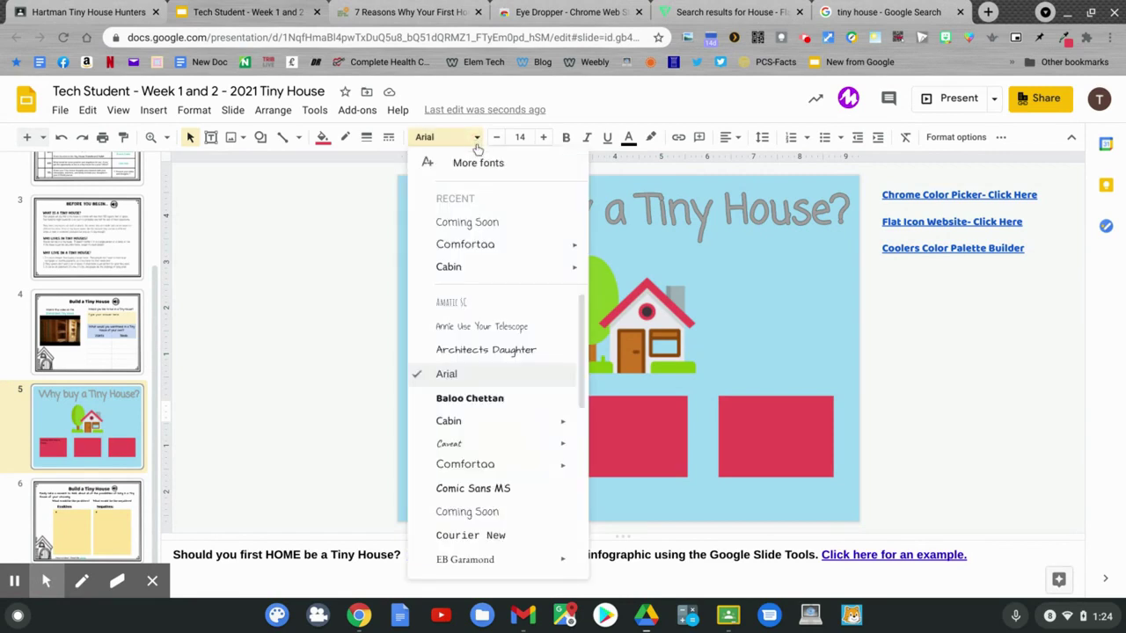
left_click(467, 222)
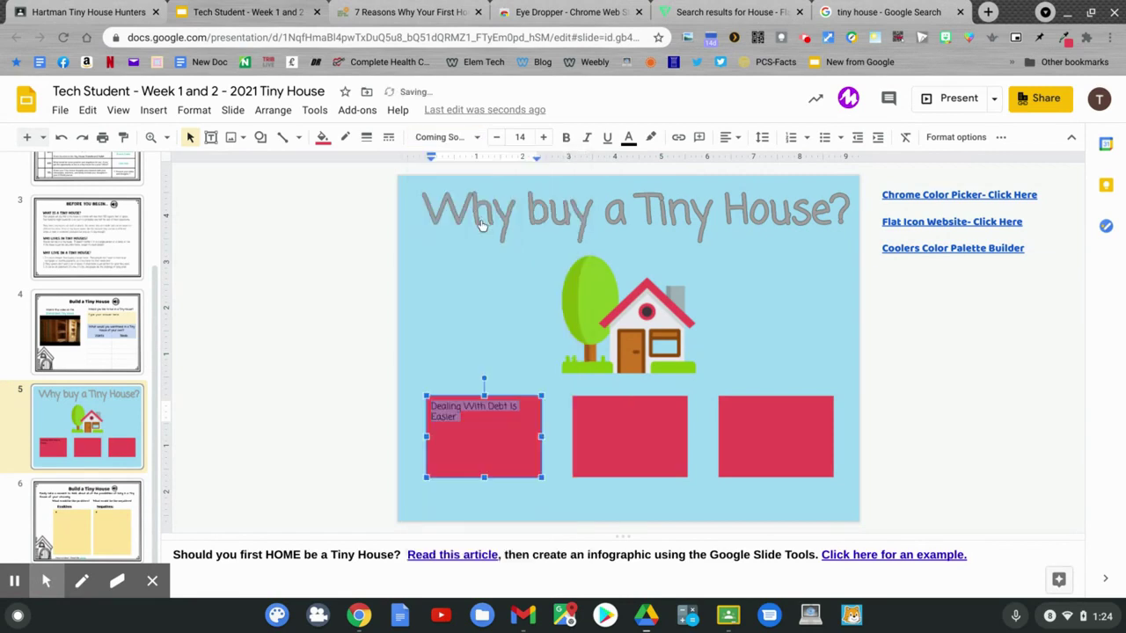
left_click(545, 138)
left_click(545, 139)
left_click(544, 138)
left_click(544, 138)
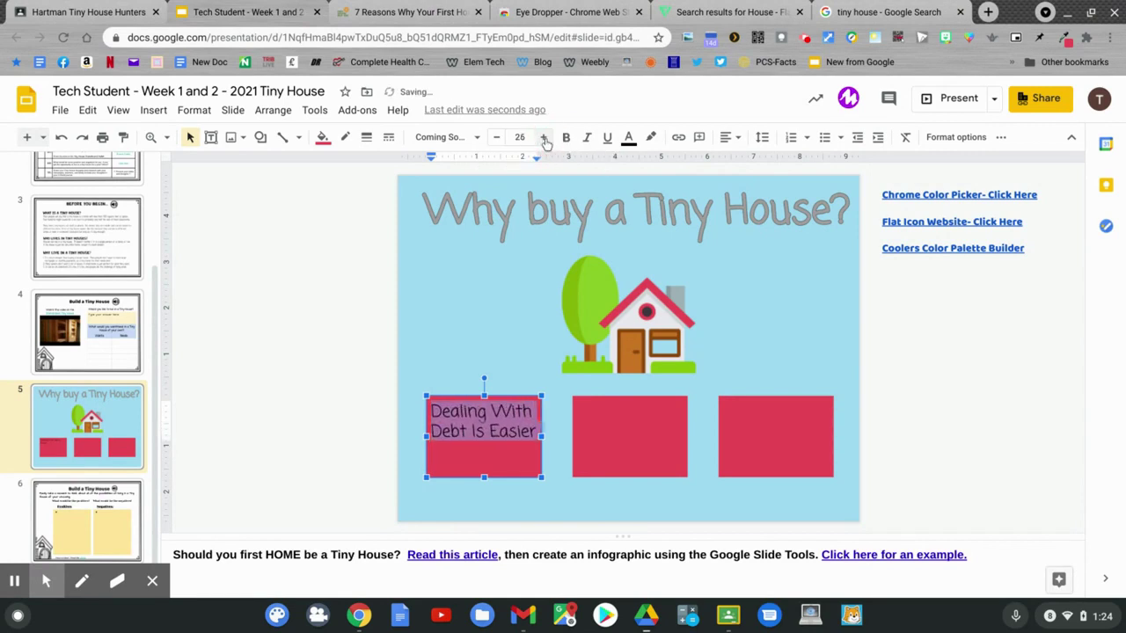
left_click(544, 138)
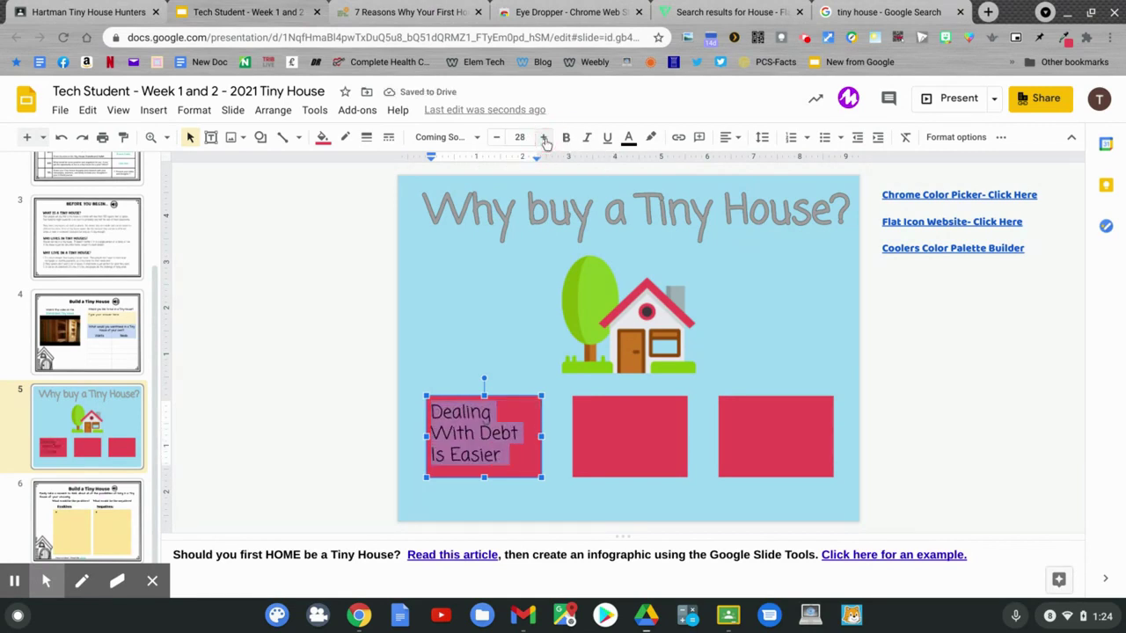
left_click(726, 138)
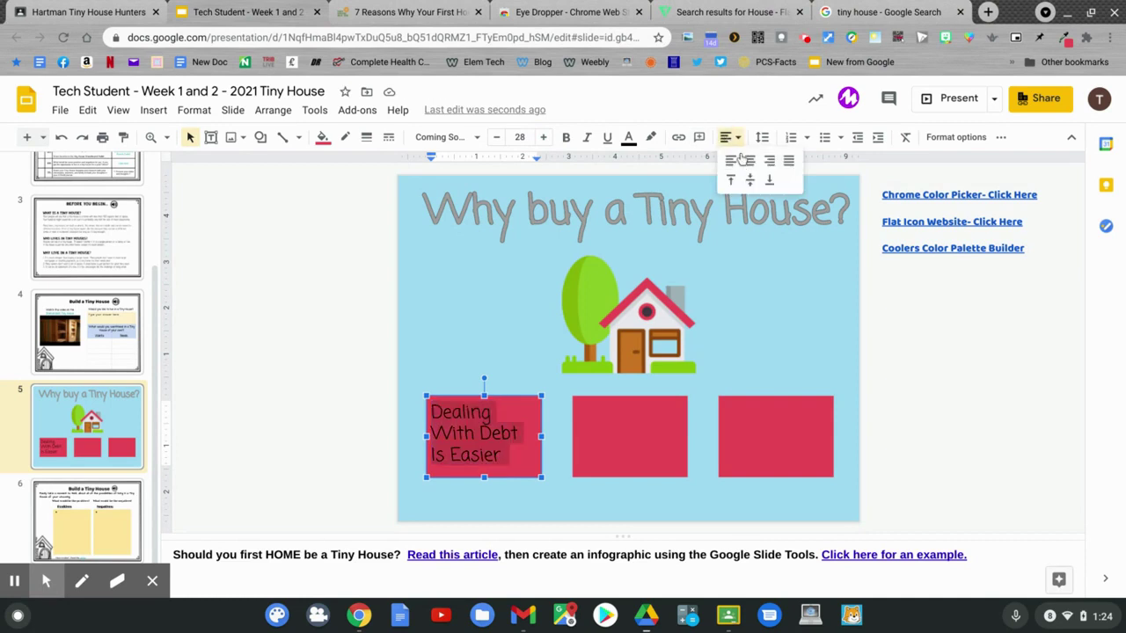
left_click(741, 160)
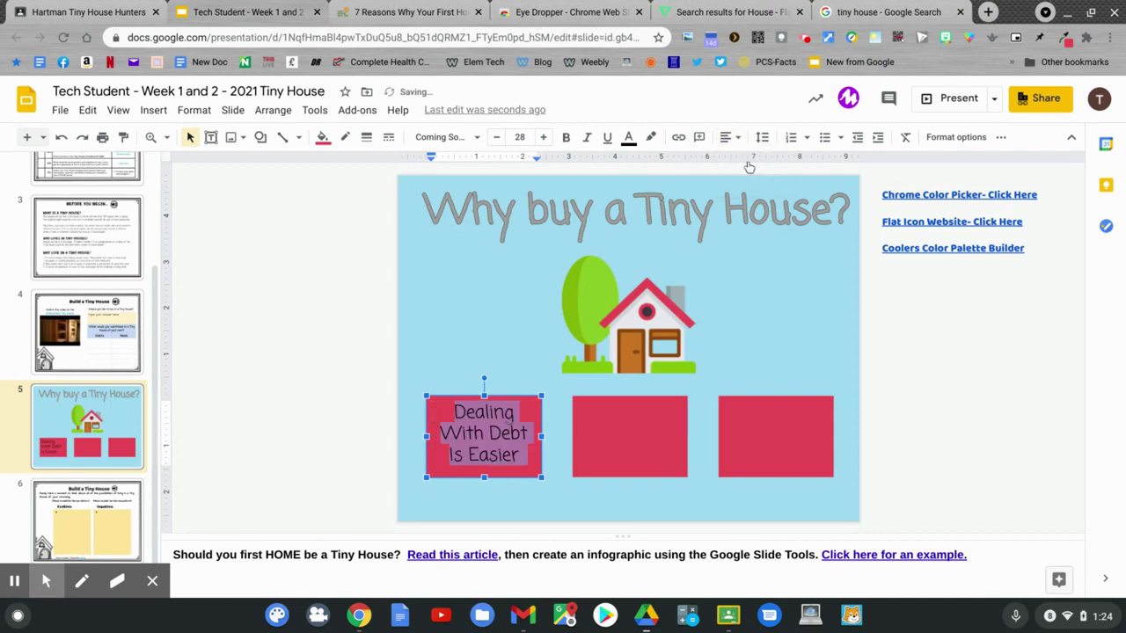
left_click(276, 308)
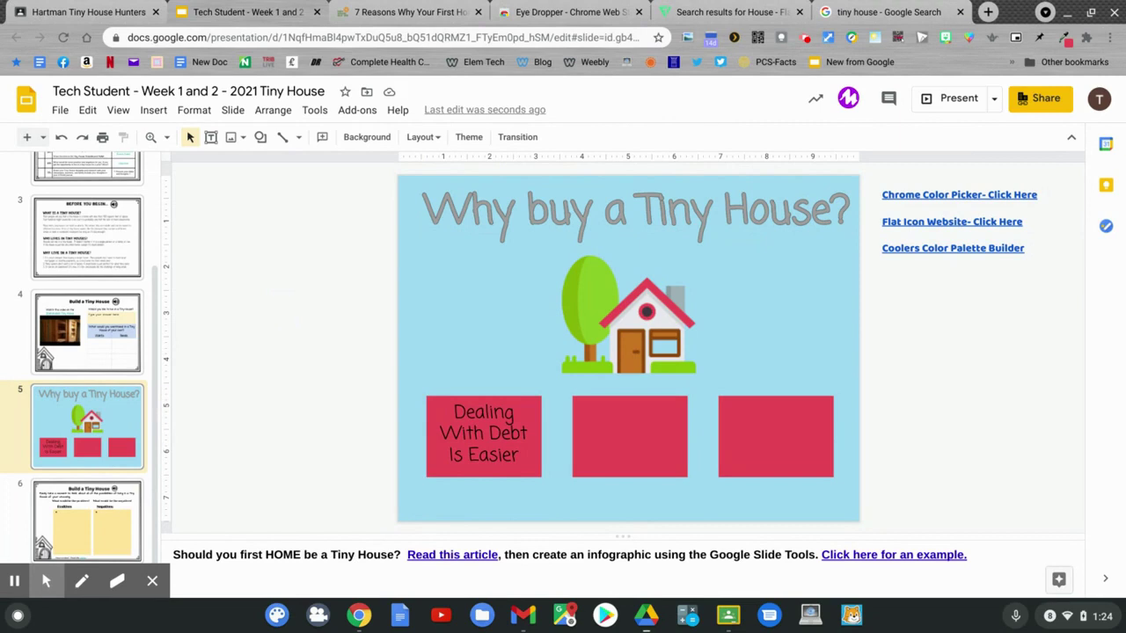
Enter "Relocation Made Easy" in the middle red box and set its font to Coming Soon
type("Relocation Made Easy")
triple_click(609, 407)
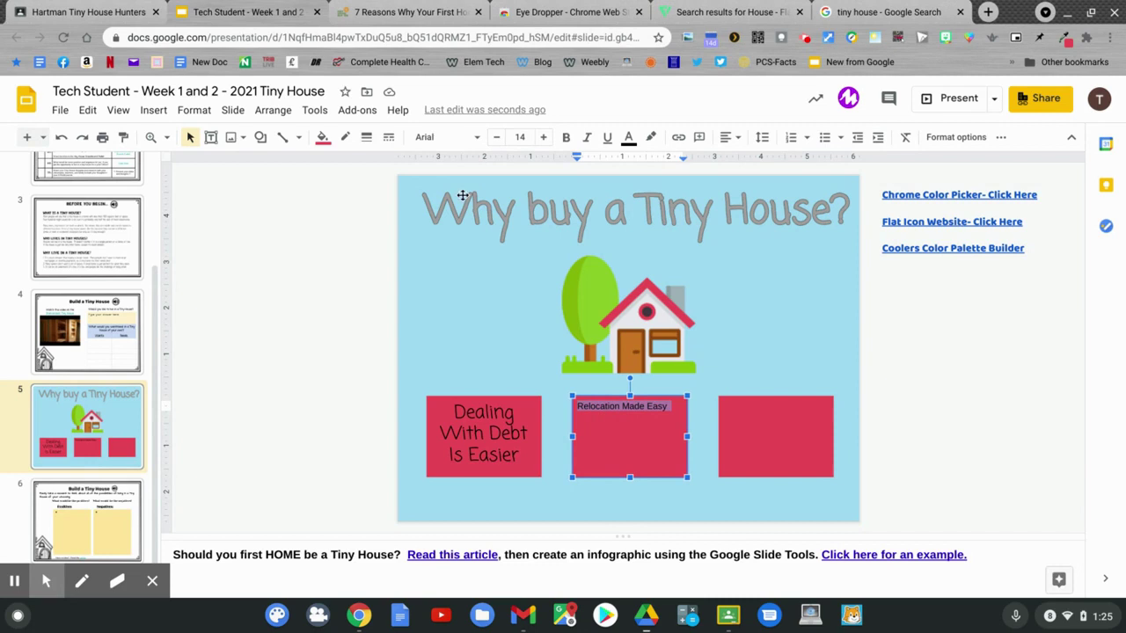
left_click(475, 138)
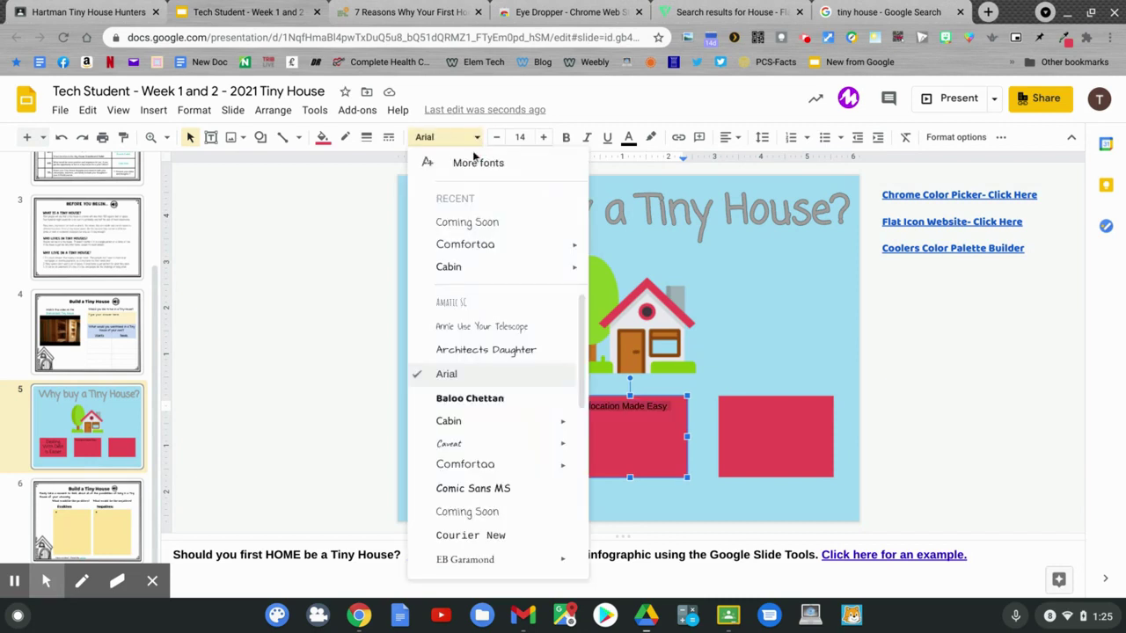
left_click(480, 221)
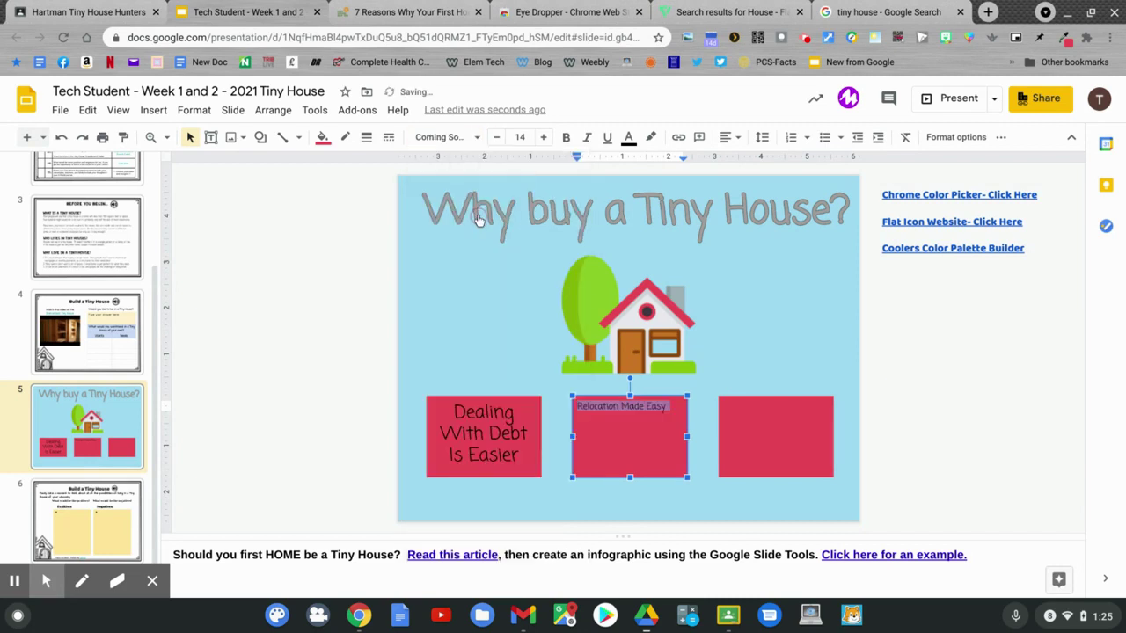
Enlarge the middle box's text to size 32 and center it horizontally
left_click(544, 138)
left_click(543, 138)
left_click(543, 138)
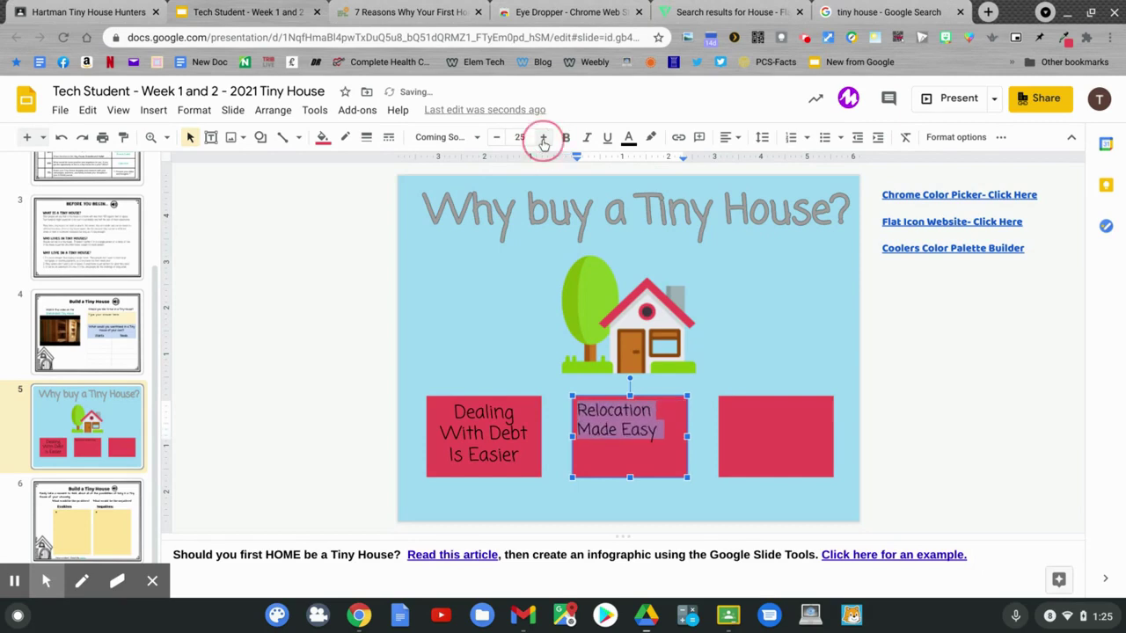
left_click(543, 138)
left_click(543, 138)
left_click(544, 138)
left_click(544, 138)
left_click(543, 138)
left_click(543, 139)
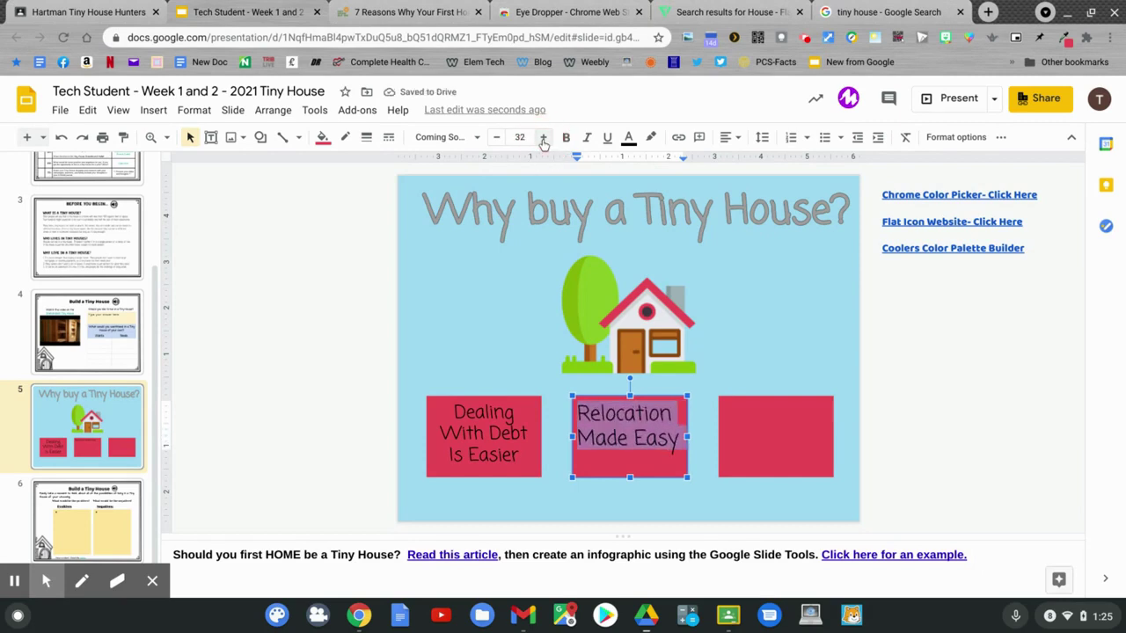
left_click(728, 137)
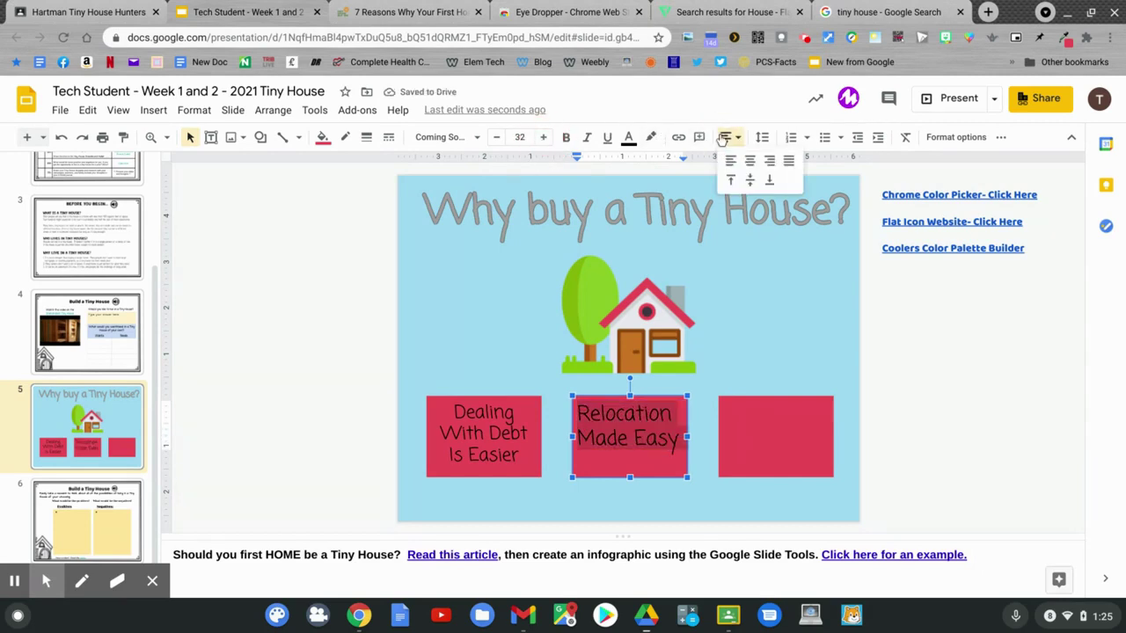
left_click(747, 164)
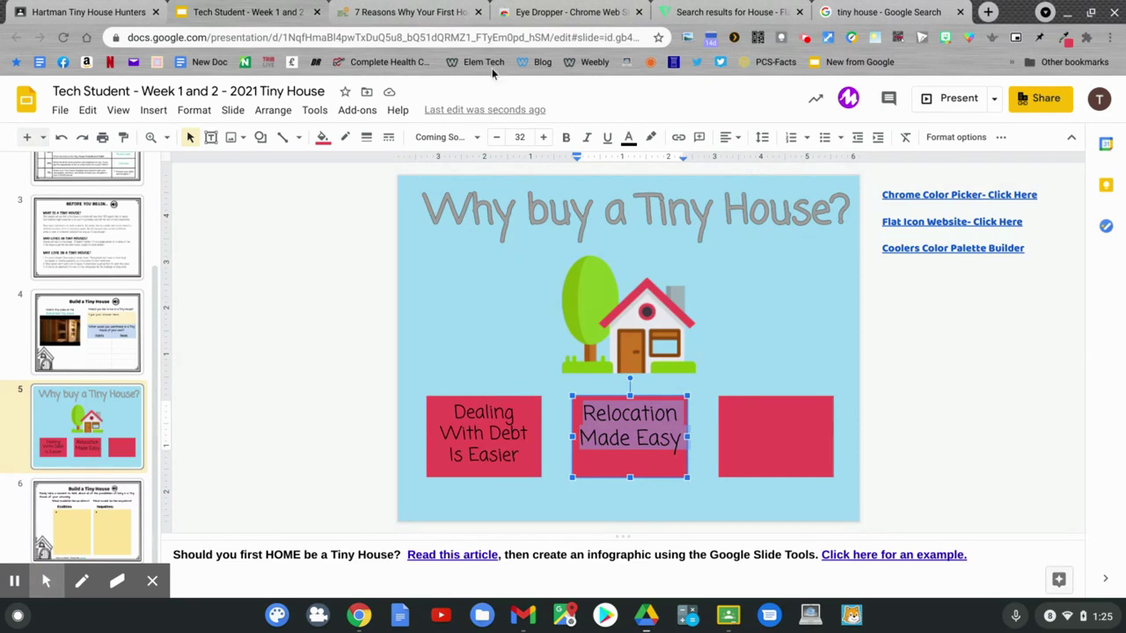
Enter "Your Tiny Home, Your Design" in the third red box
left_click(299, 359)
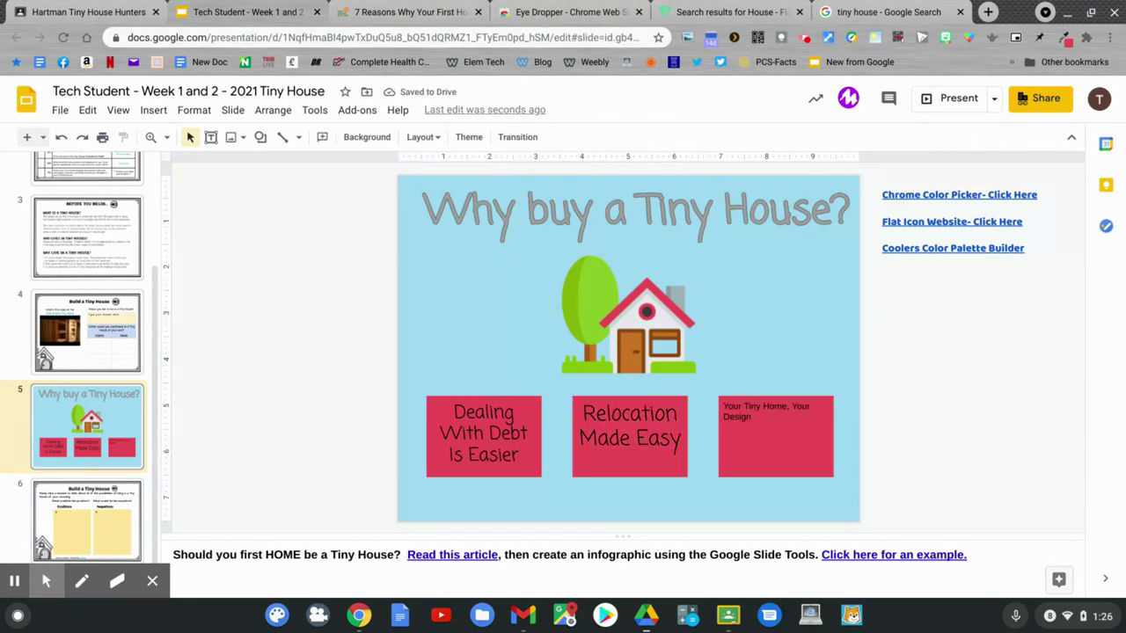
Set the third red box's text to the Coming Soon font at size 29
triple_click(744, 416)
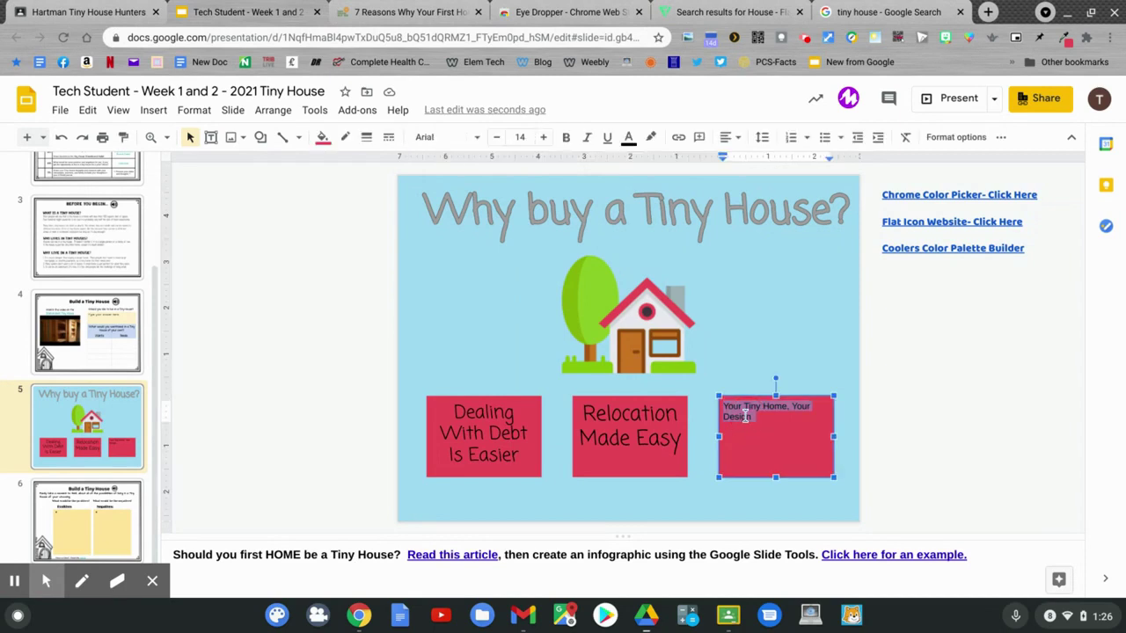
left_click(469, 138)
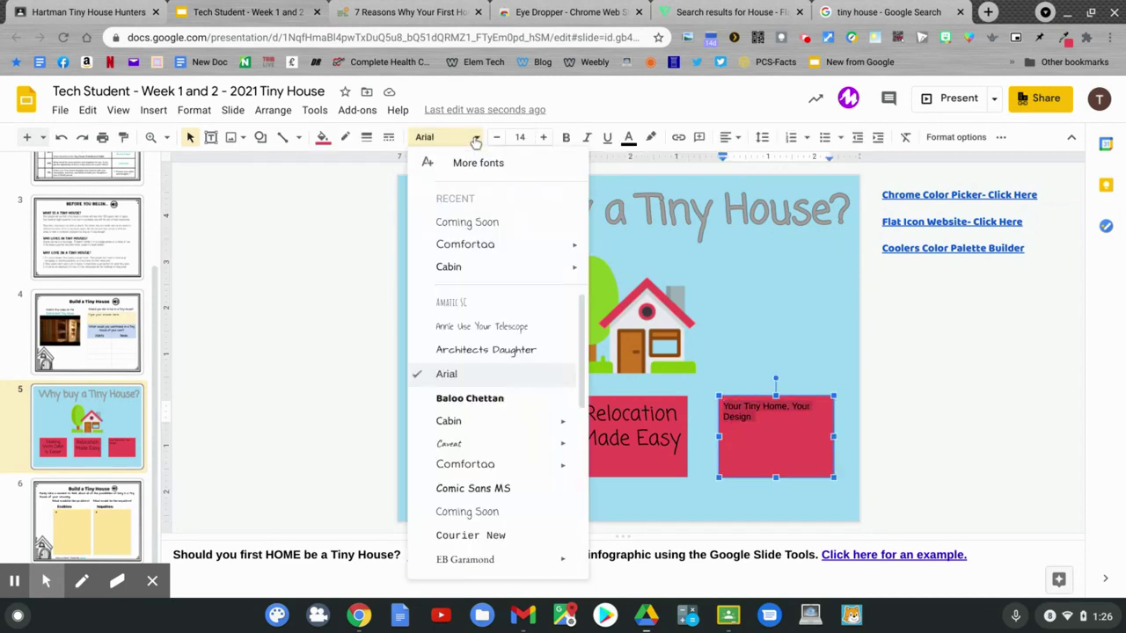
left_click(478, 222)
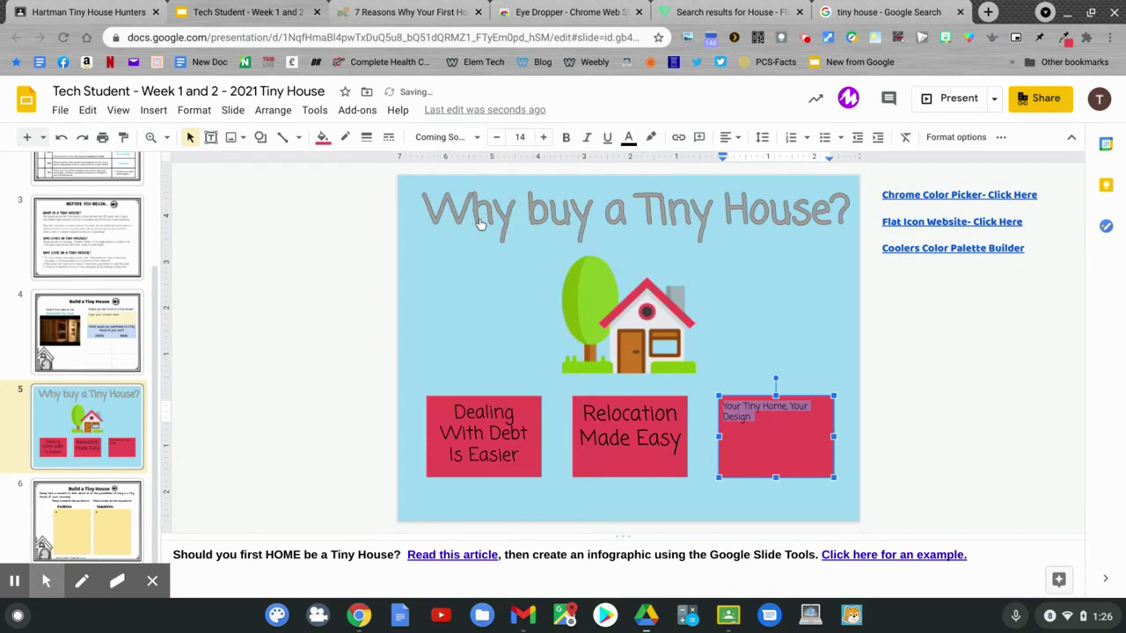
left_click(544, 141)
left_click(545, 141)
left_click(544, 140)
left_click(544, 141)
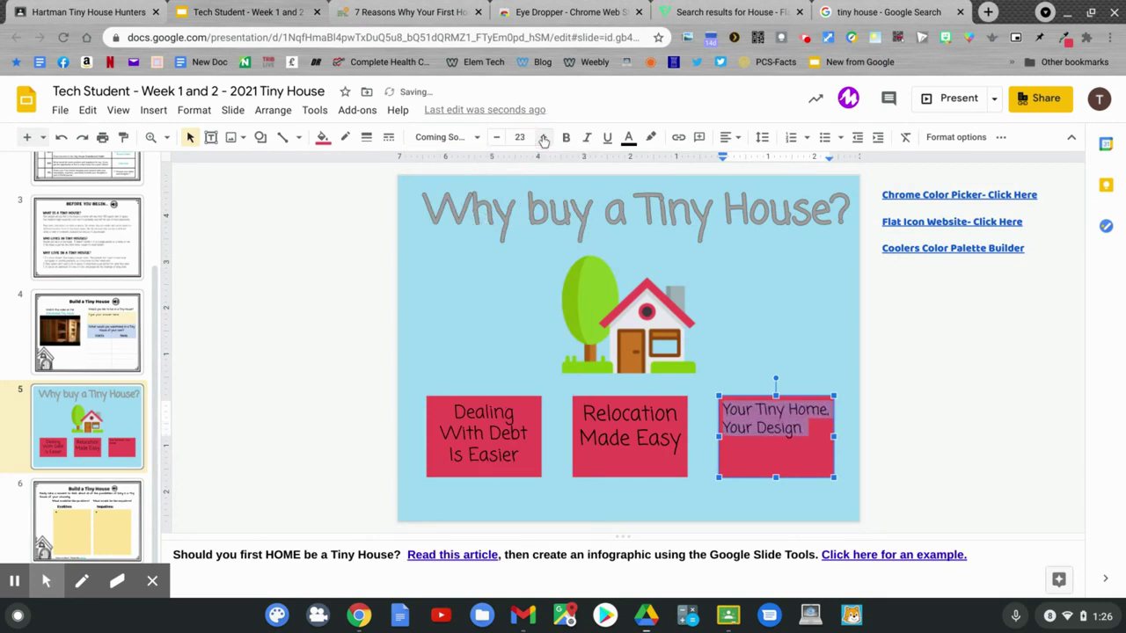
left_click(544, 141)
left_click(545, 141)
left_click(545, 140)
left_click(544, 140)
left_click(545, 141)
left_click(544, 140)
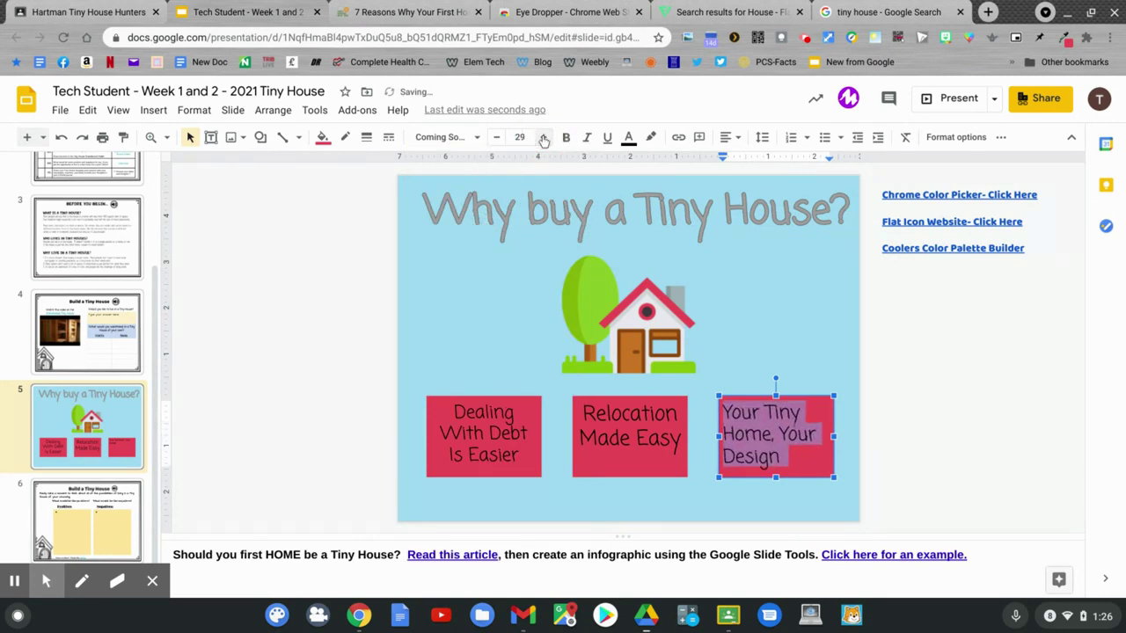
Center the third red box's text horizontally and deselect the box
left_click(724, 137)
left_click(746, 162)
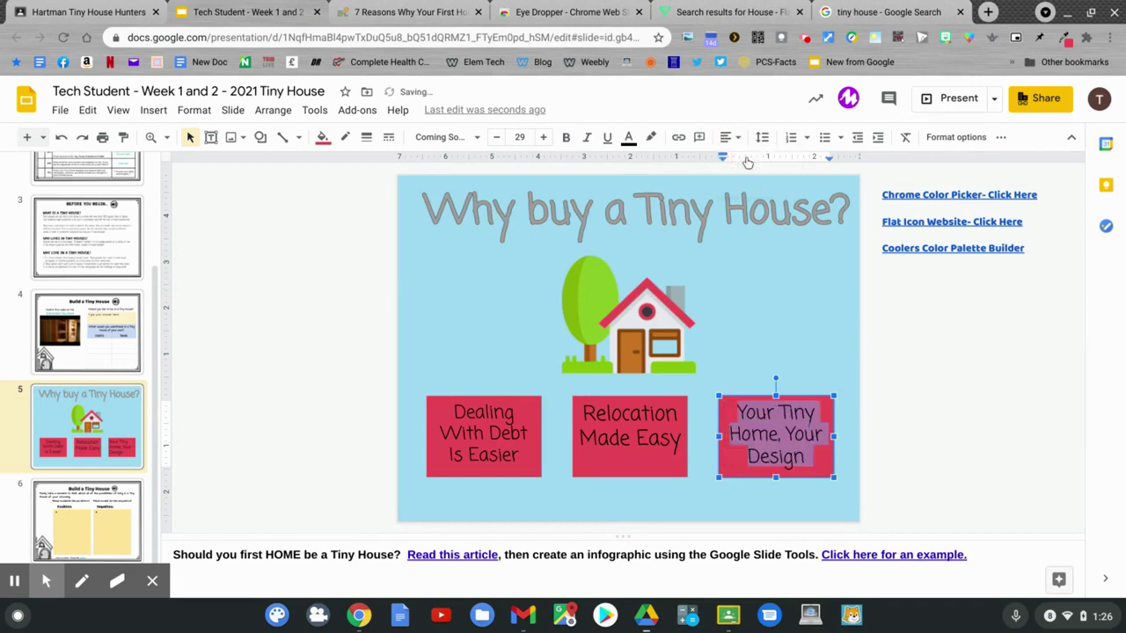
left_click(278, 347)
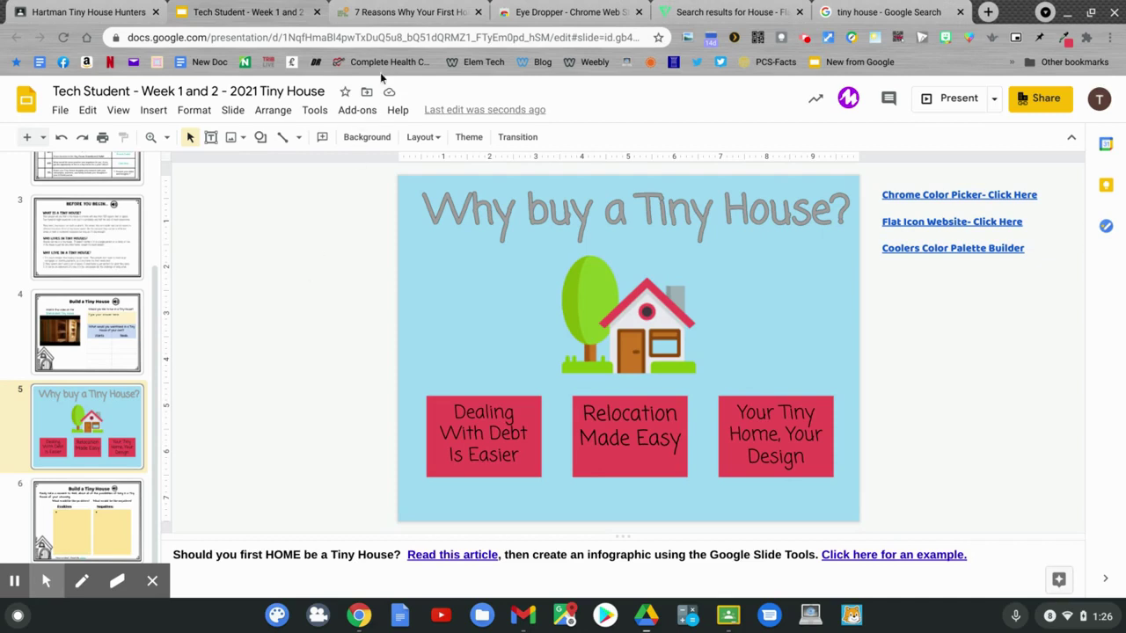
Copy the web address of the article "7 Reasons Why Your First Home Should Be a Tiny House"
left_click(413, 12)
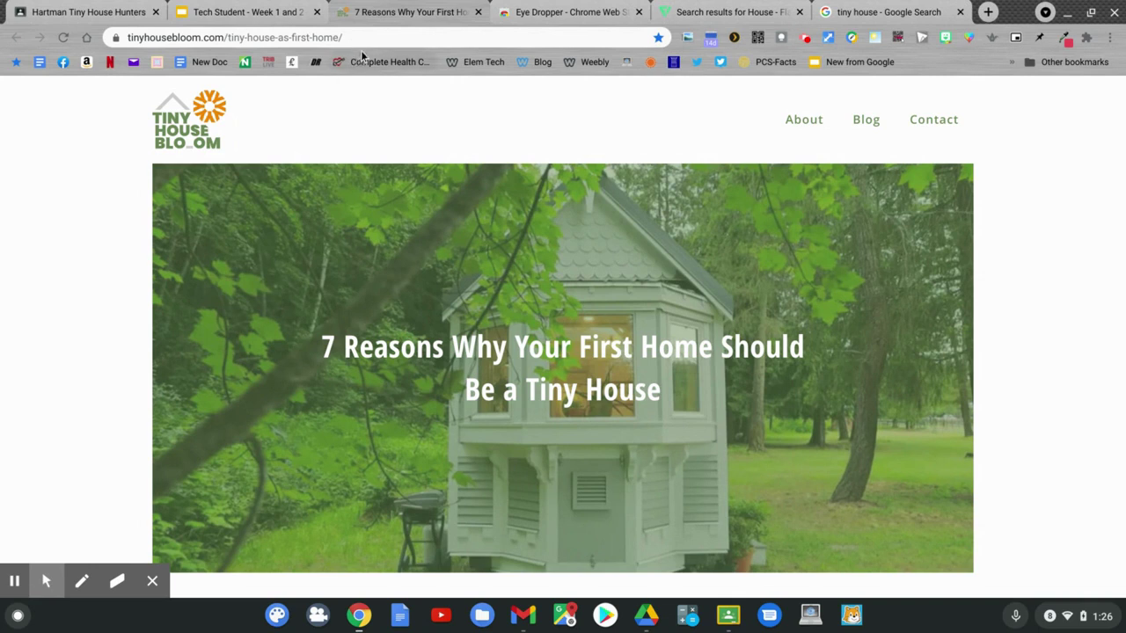
left_click_drag(373, 37, 123, 30)
key("ctrl+c")
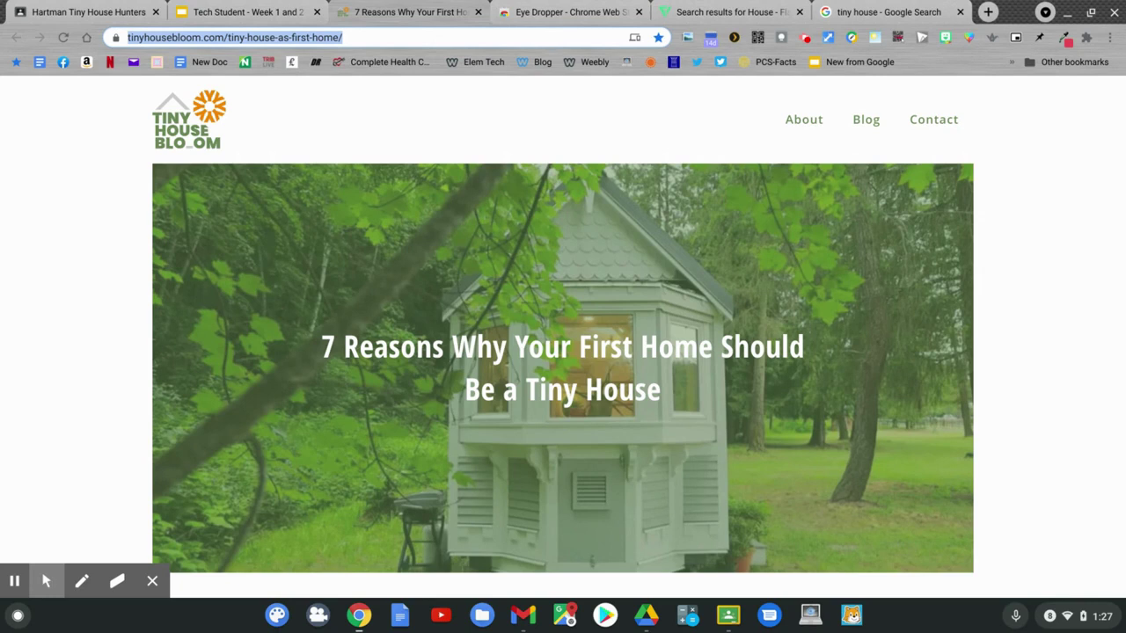
Link the house picture on slide 5 to the copied article address, tinyhousebloom.com/tiny-house-as-first-home/
left_click(226, 11)
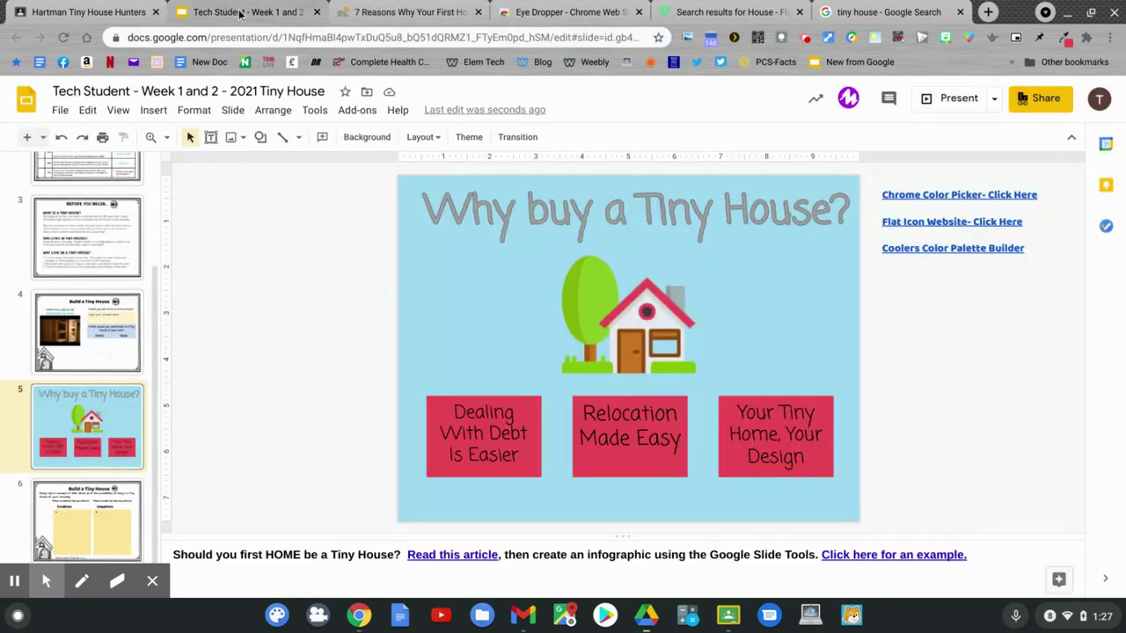
left_click(620, 306)
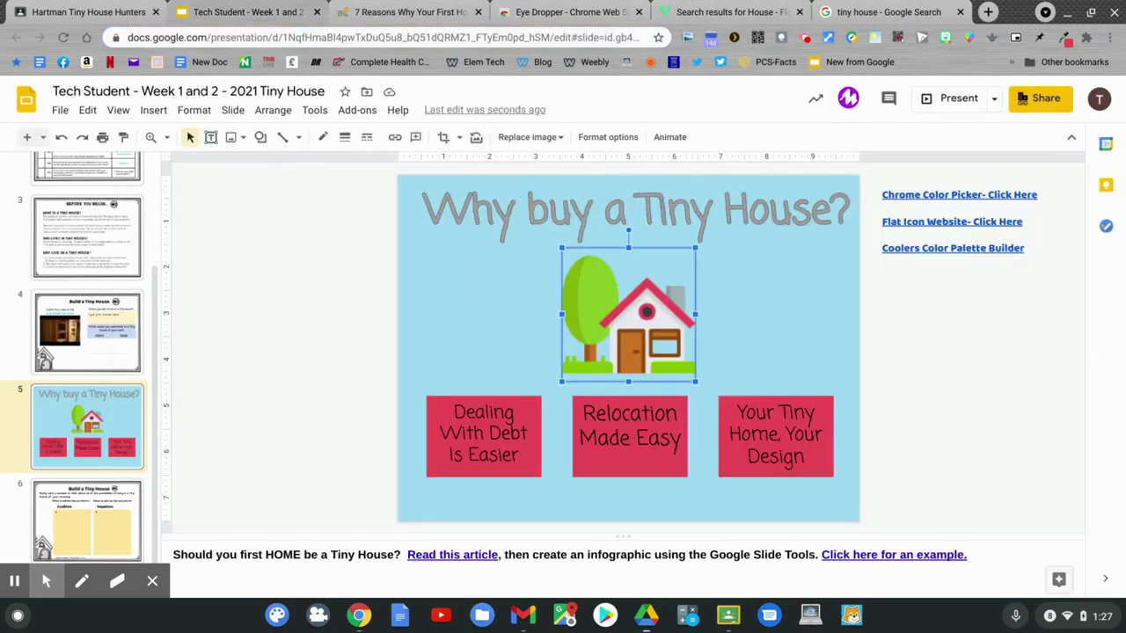
left_click(394, 138)
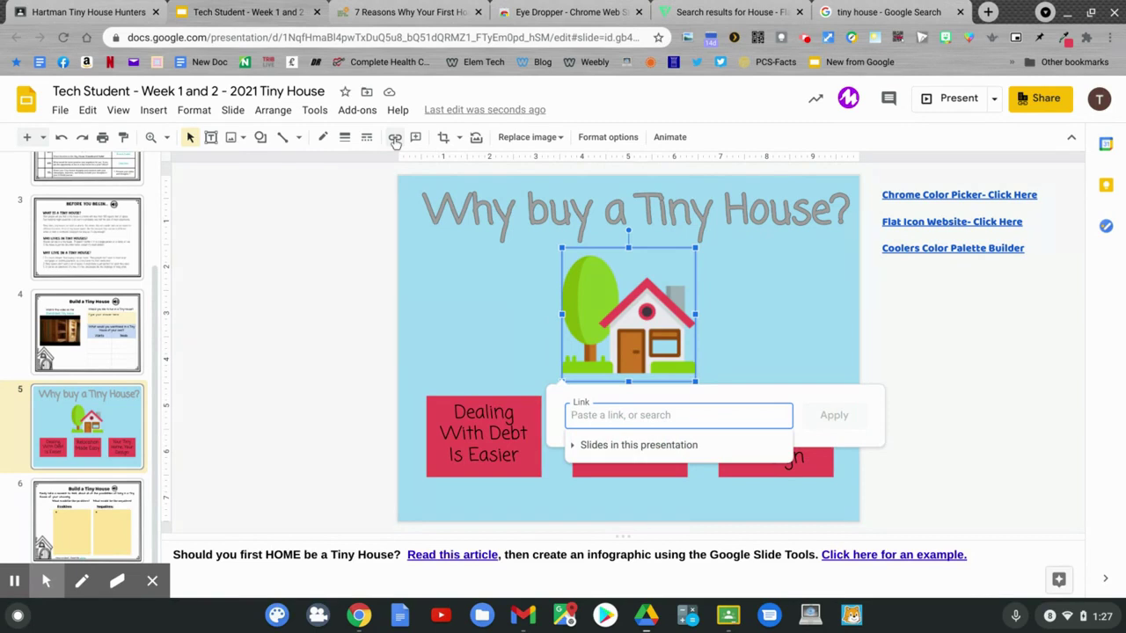
key("ctrl+v")
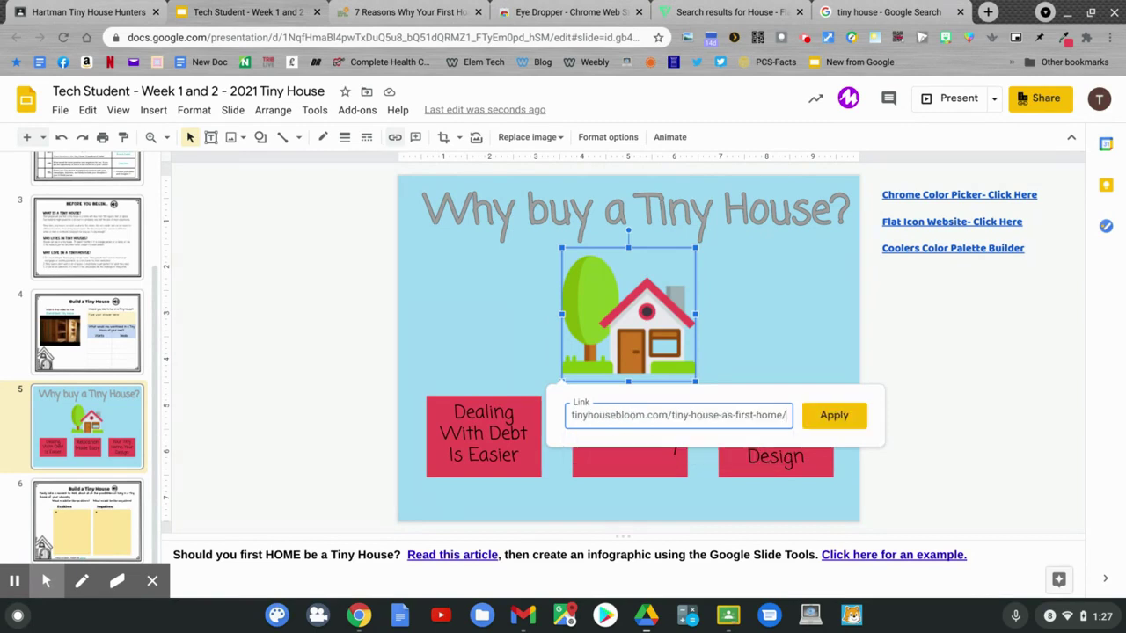
left_click(825, 417)
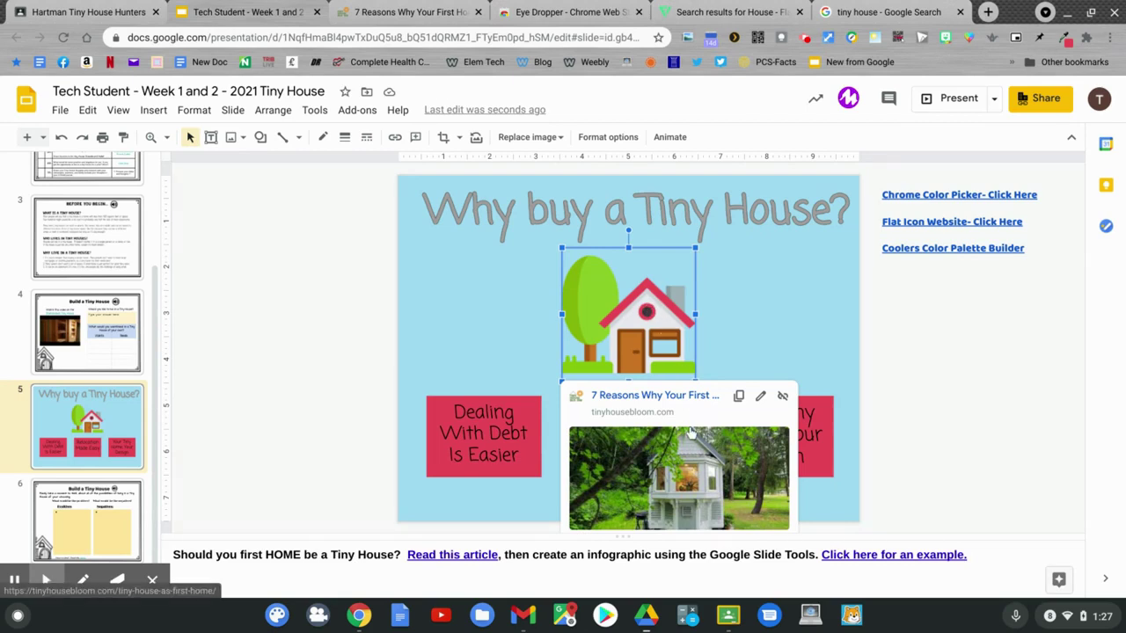
left_click(888, 381)
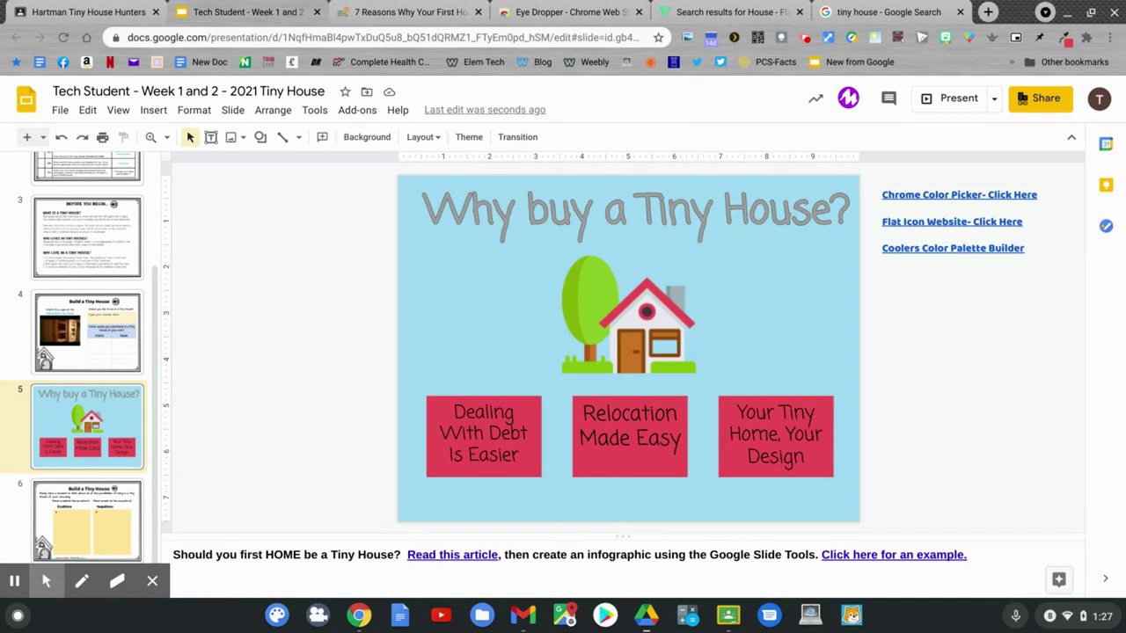
left_click(801, 411)
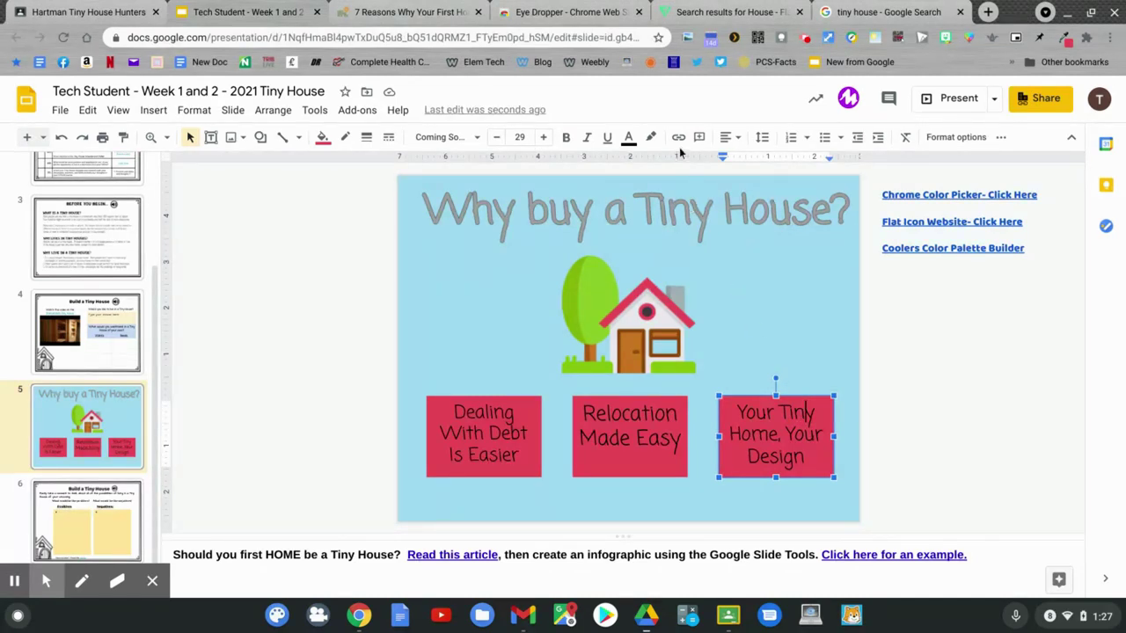
left_click(915, 363)
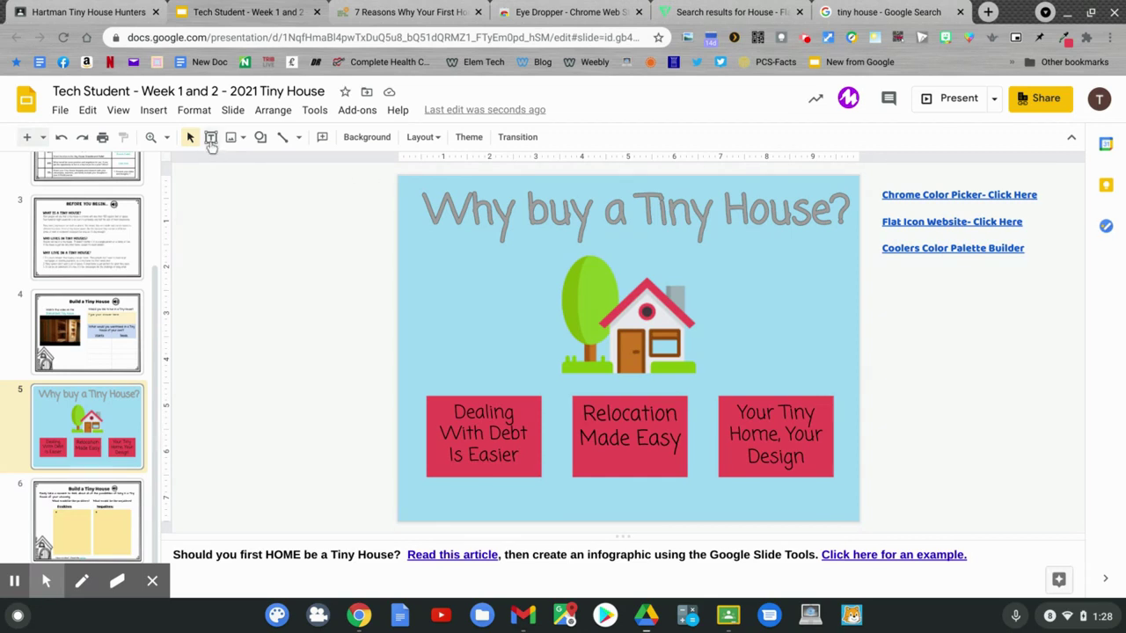
Add a text box about 4 inches wide along the slide's lower edge, beneath the red boxes, reading "Designed By" followed by the designer's name
left_click(212, 138)
left_click_drag(653, 507, 841, 520)
type("D")
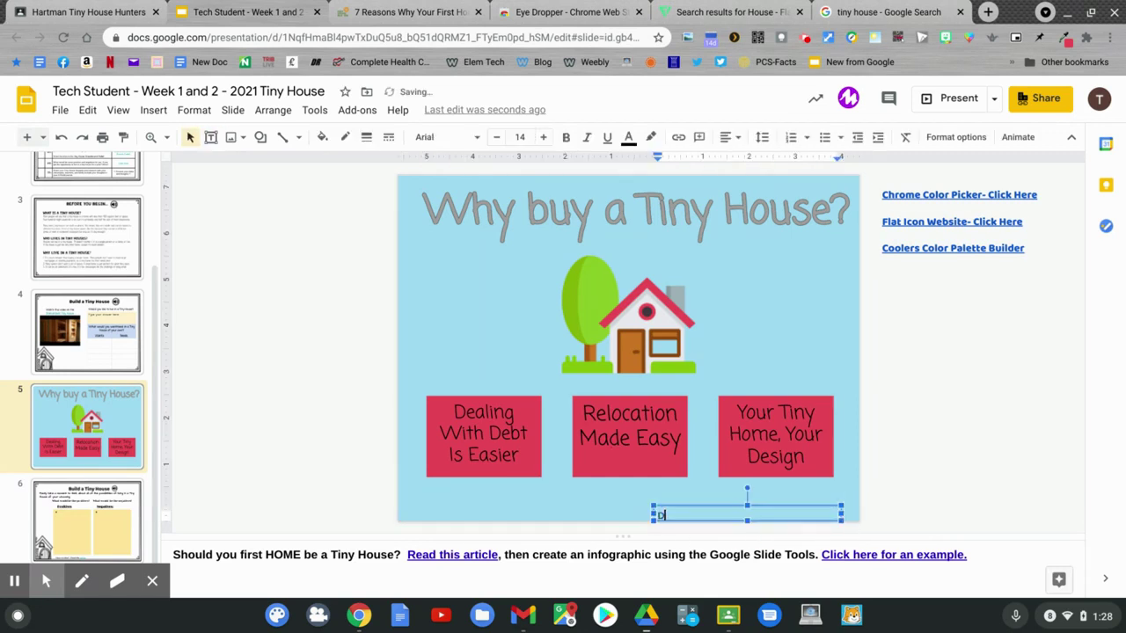
type("esigned By Mr. Skoczylas")
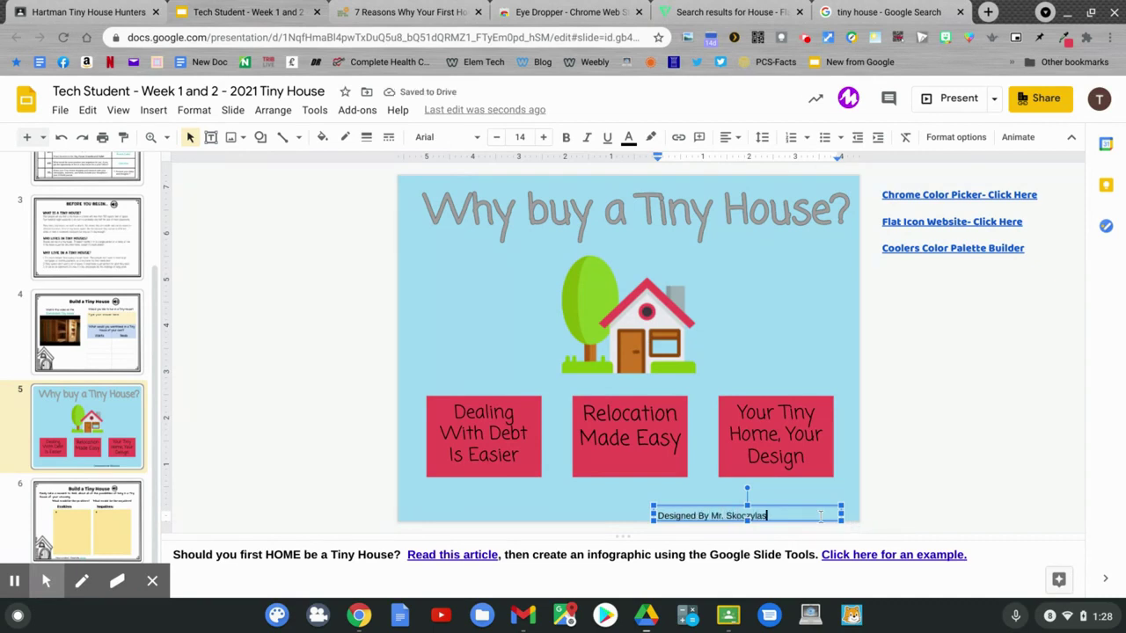
Set the designer credit's text to the Coming Soon font at size 11
triple_click(765, 515)
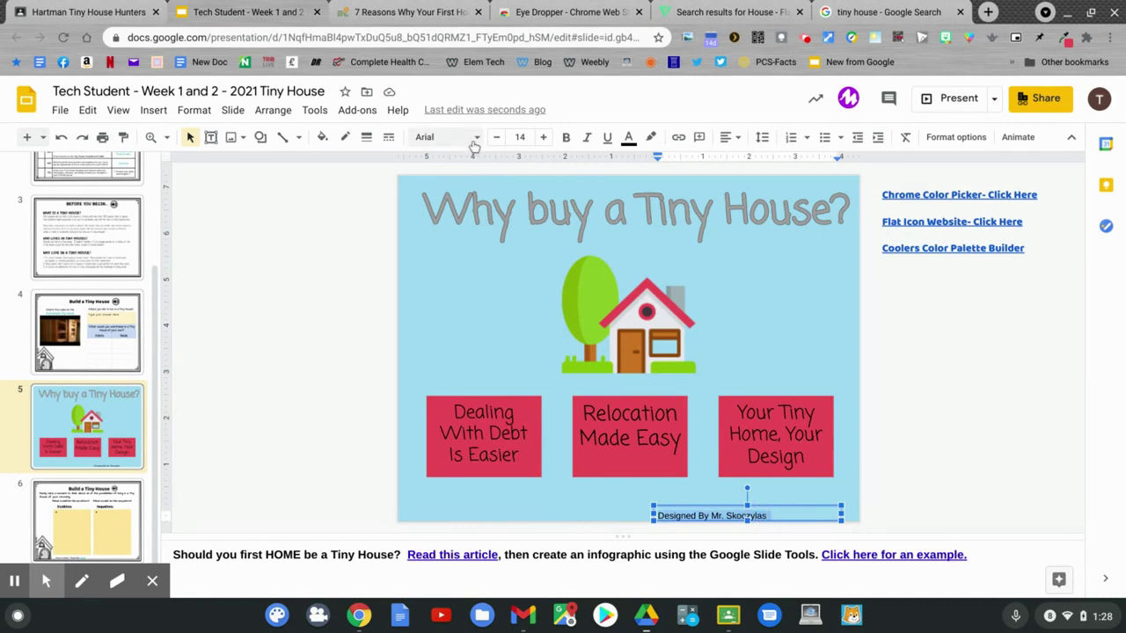
left_click(475, 140)
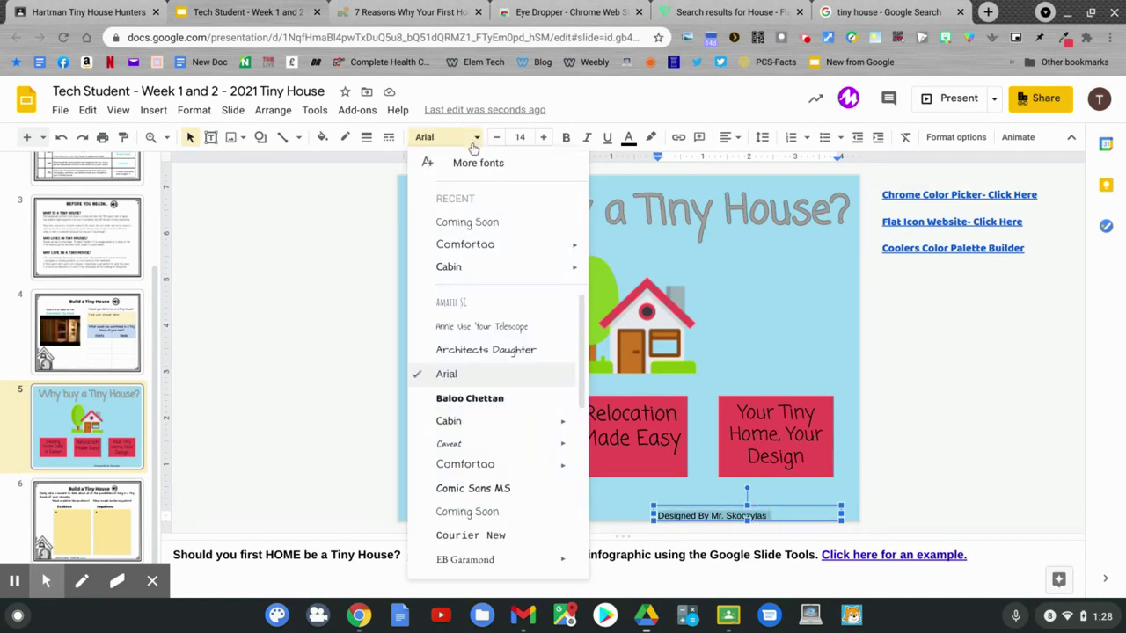
left_click(469, 222)
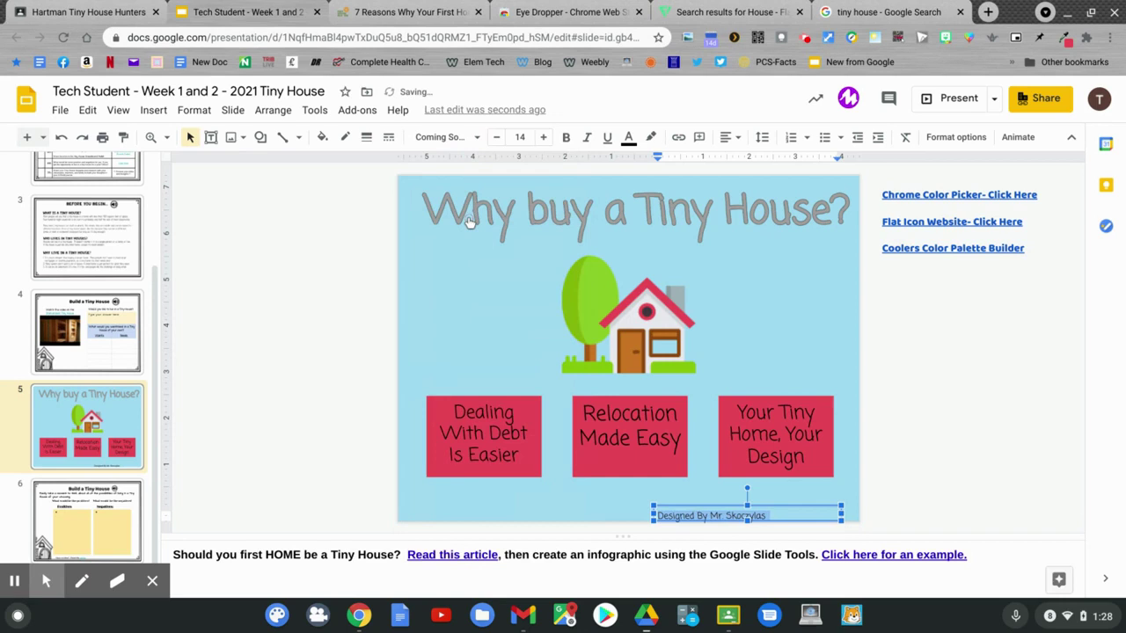
left_click(496, 137)
left_click(497, 137)
left_click(497, 137)
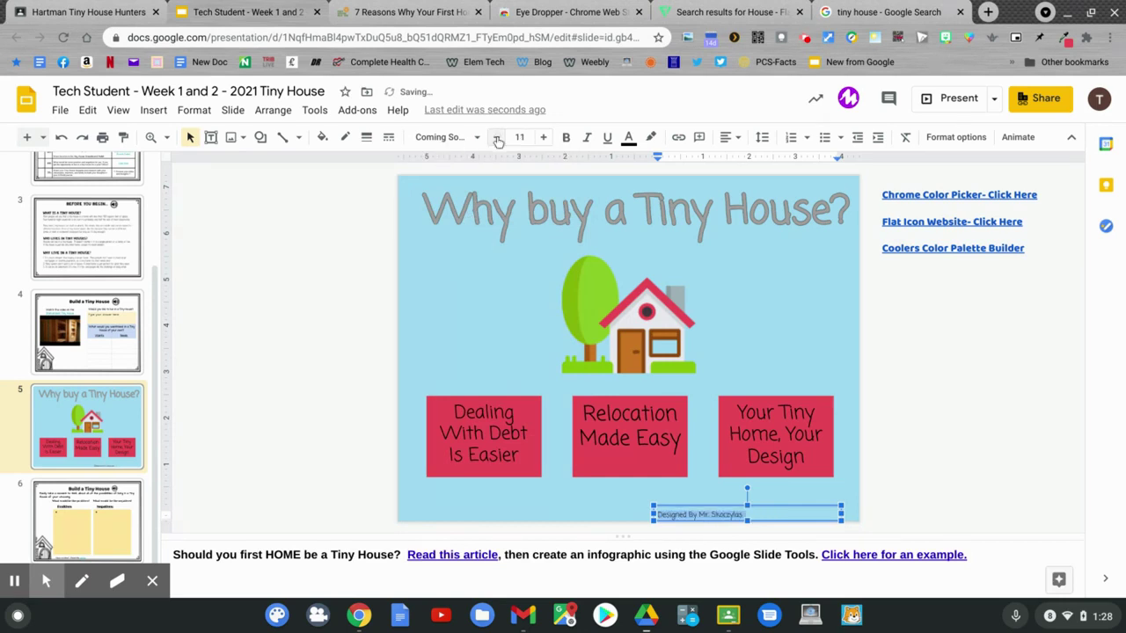
Right-align the designer credit within its text box and deselect it
left_click(730, 138)
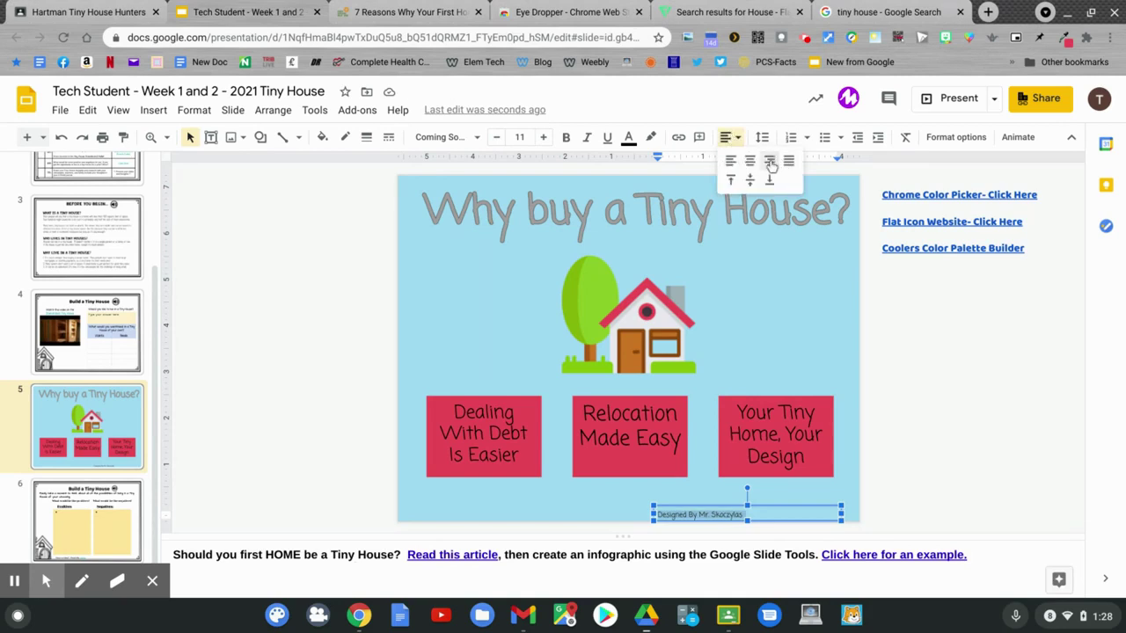
left_click(770, 162)
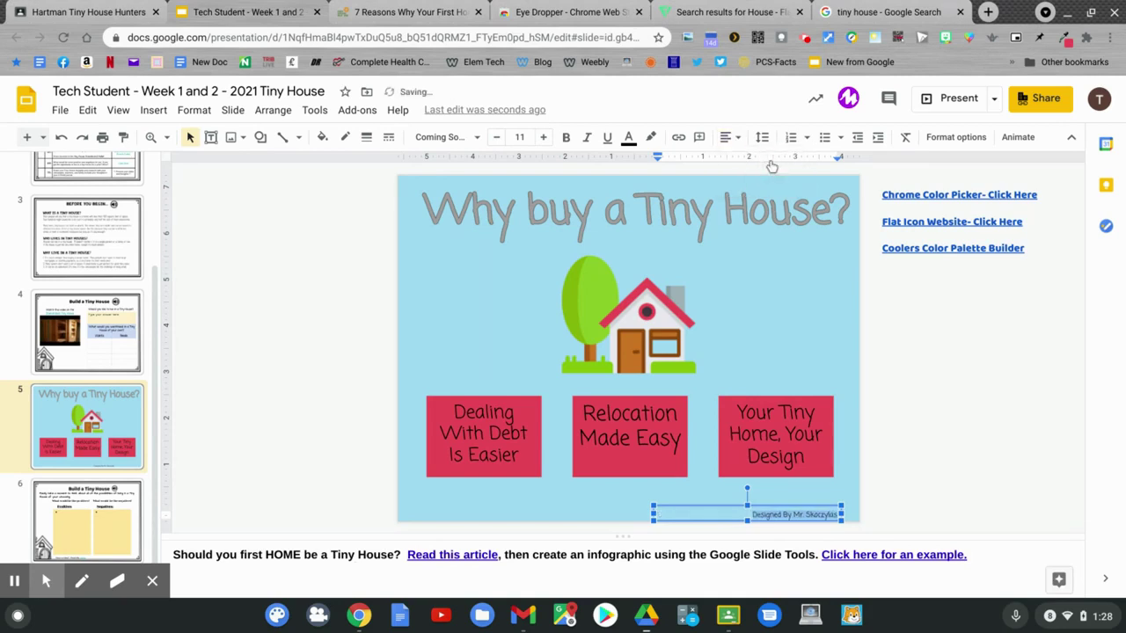
left_click(925, 432)
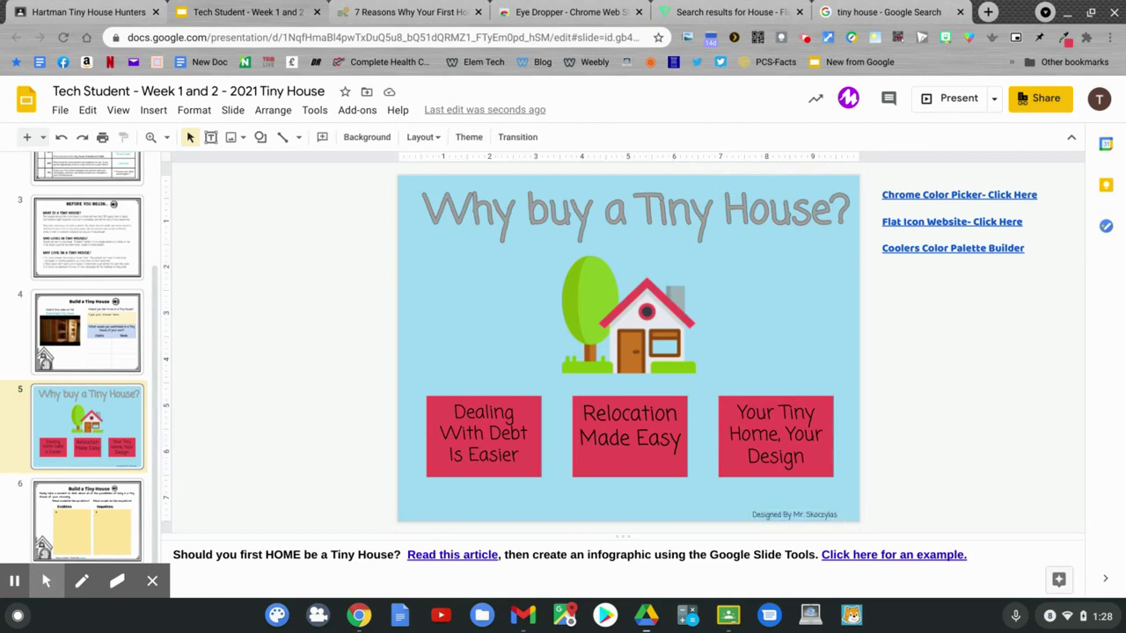